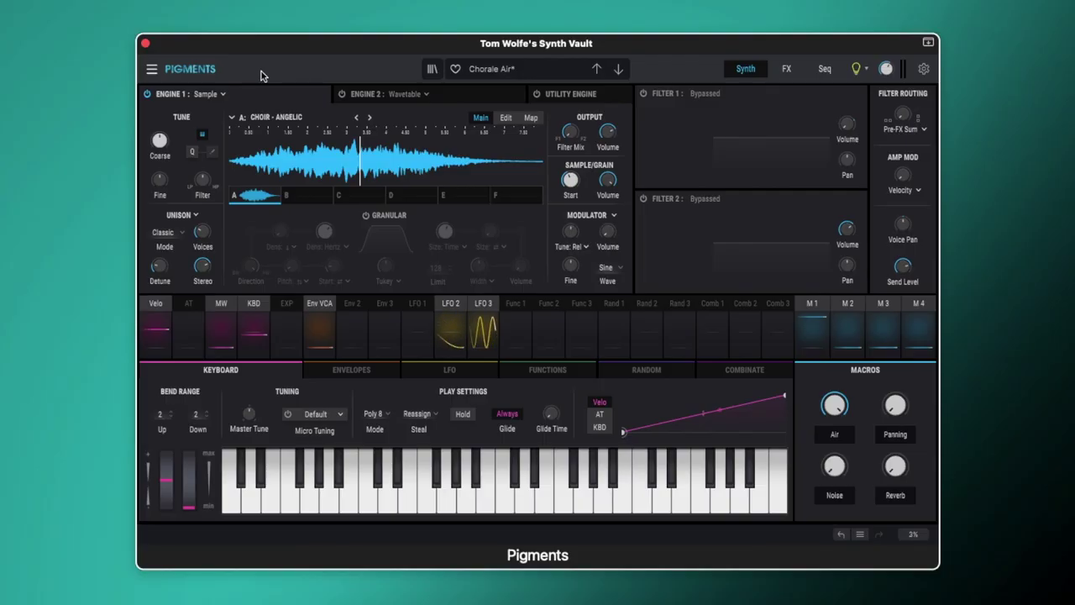
pyautogui.click(221, 94)
pyautogui.click(220, 94)
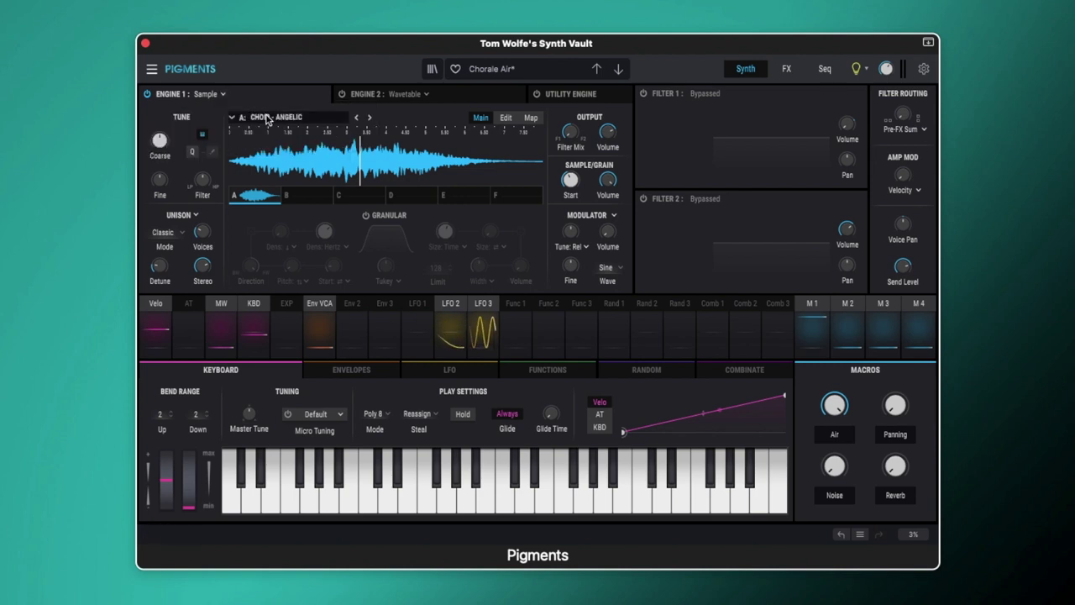
pyautogui.click(267, 118)
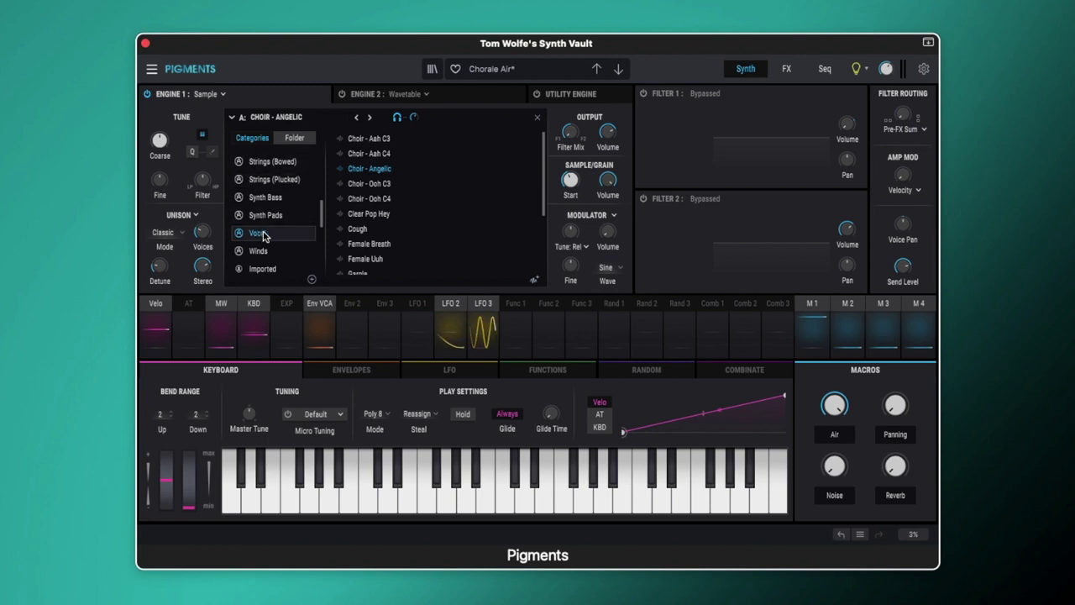
pyautogui.click(537, 119)
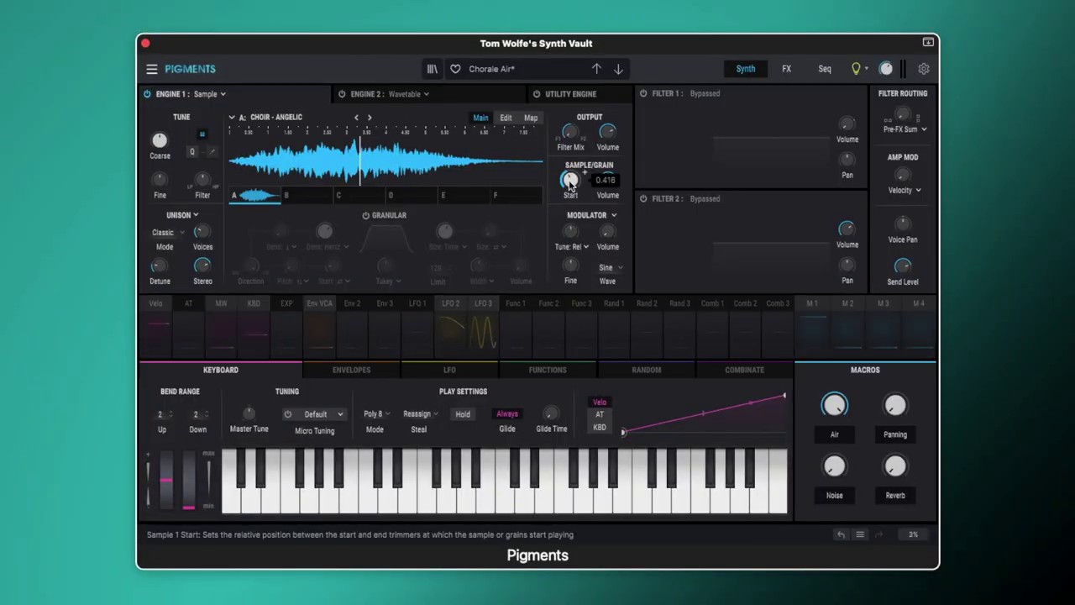
# Step: Enable granular mode on the Engine 1 choir sample and review its Density, Tukey, Size, Width, Direction and Random grain controls
pyautogui.click(366, 216)
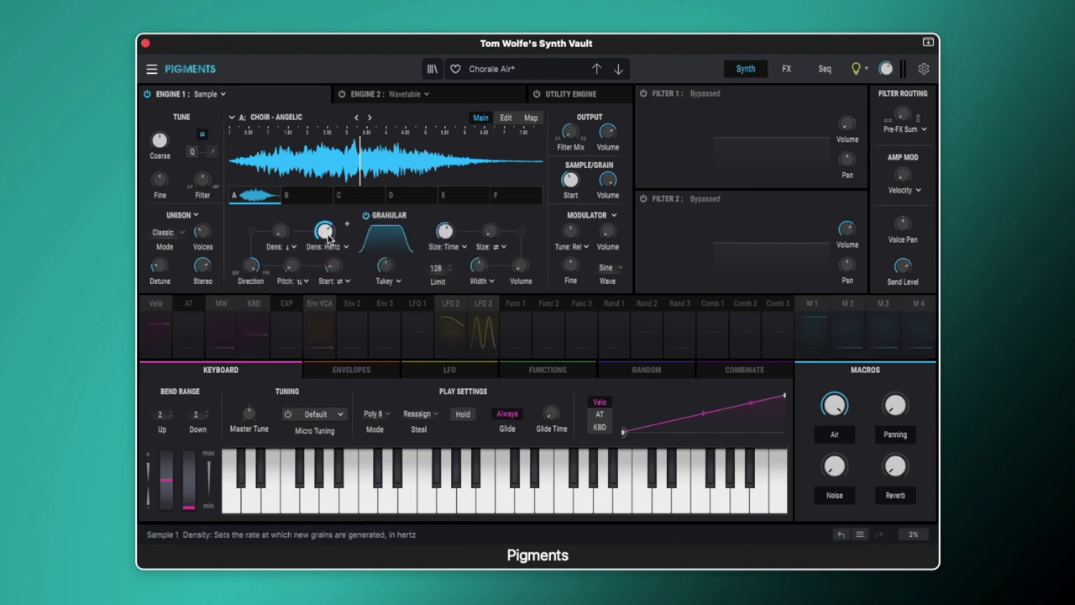
pyautogui.moveTo(329, 238)
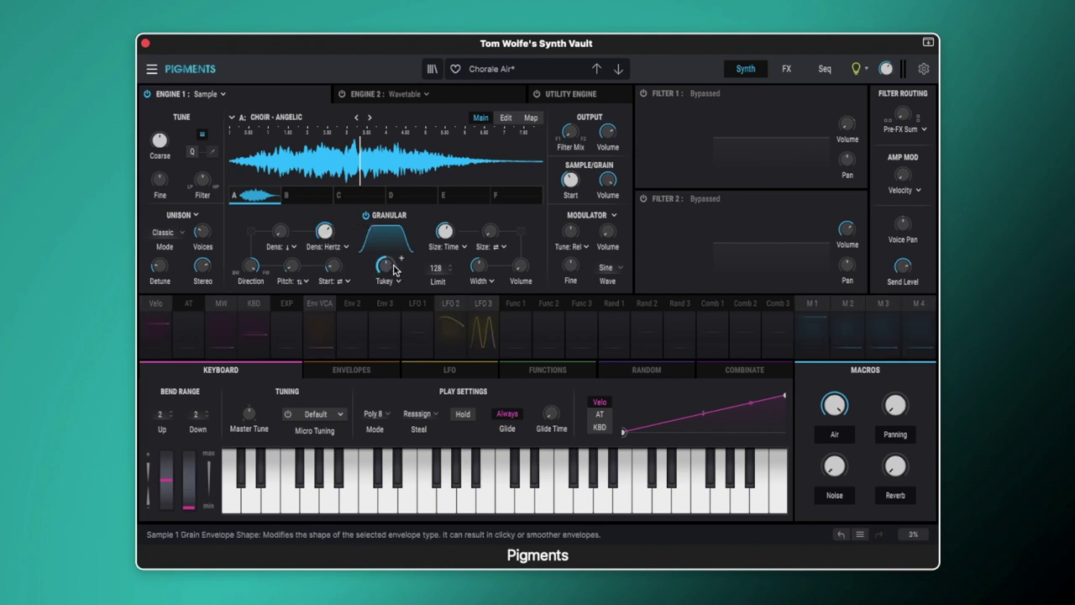
pyautogui.moveTo(387, 267)
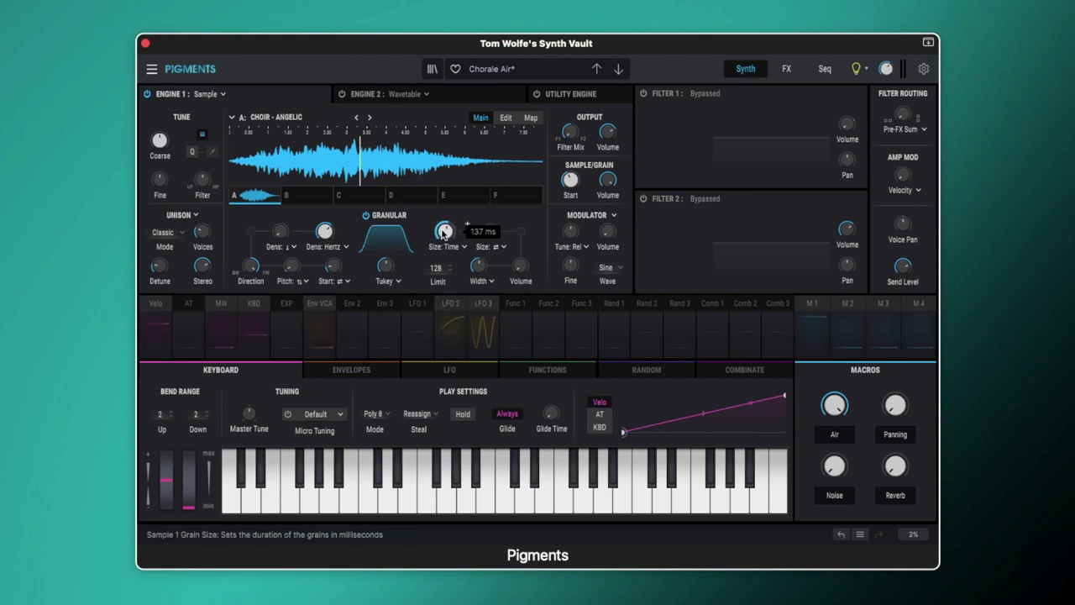
pyautogui.moveTo(444, 236)
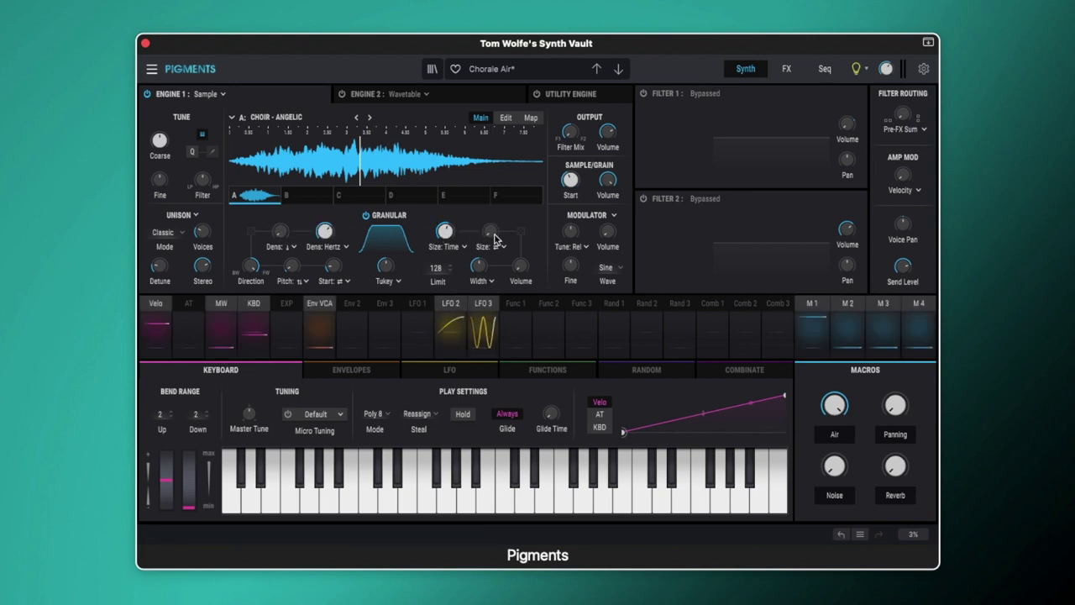
pyautogui.moveTo(494, 238)
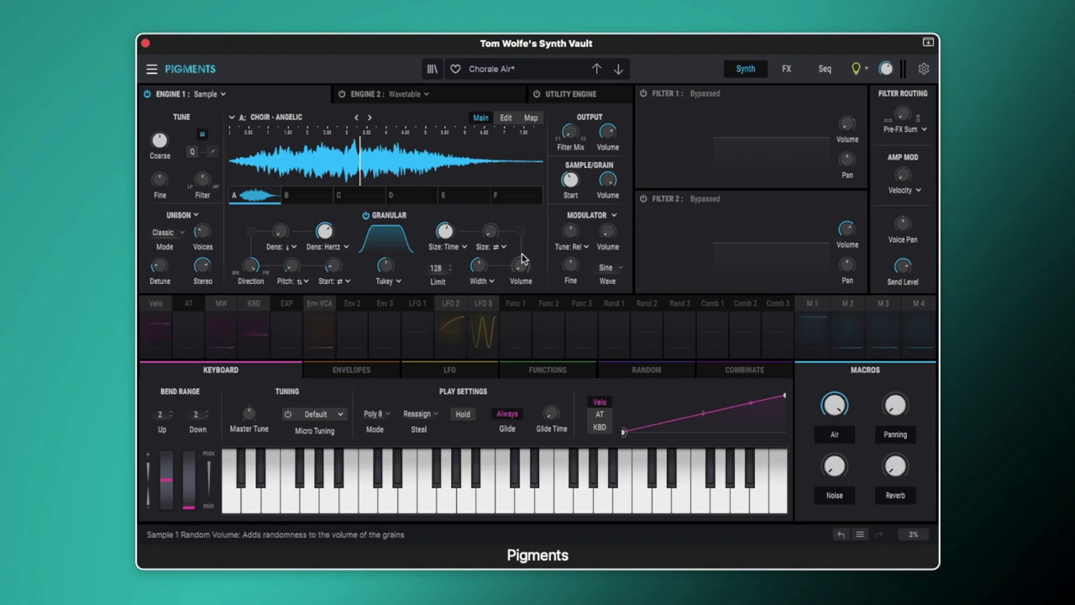
pyautogui.moveTo(522, 266)
pyautogui.moveTo(483, 266)
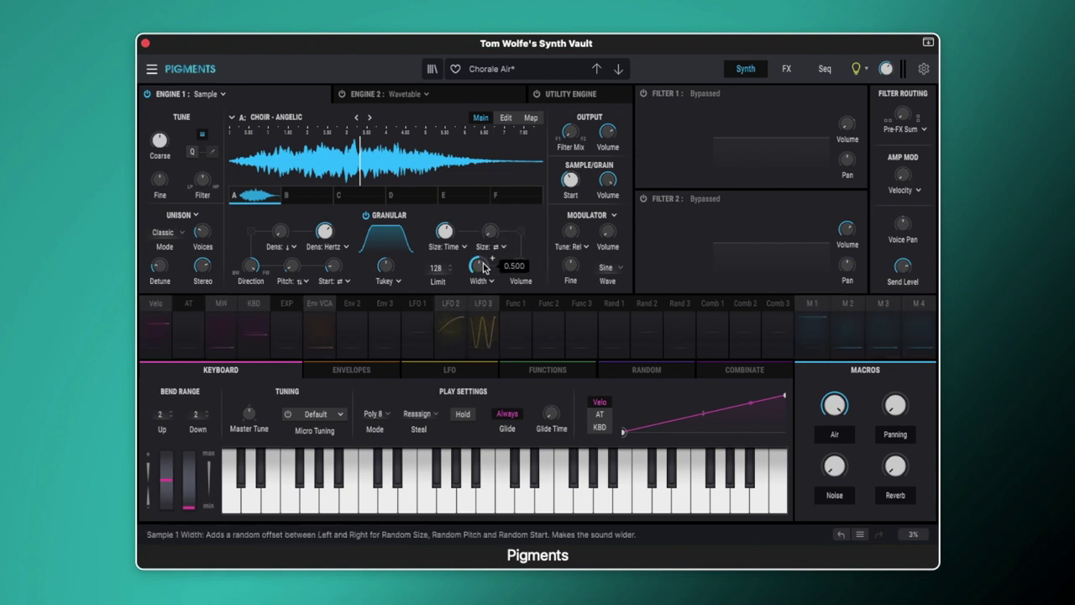
pyautogui.moveTo(249, 268)
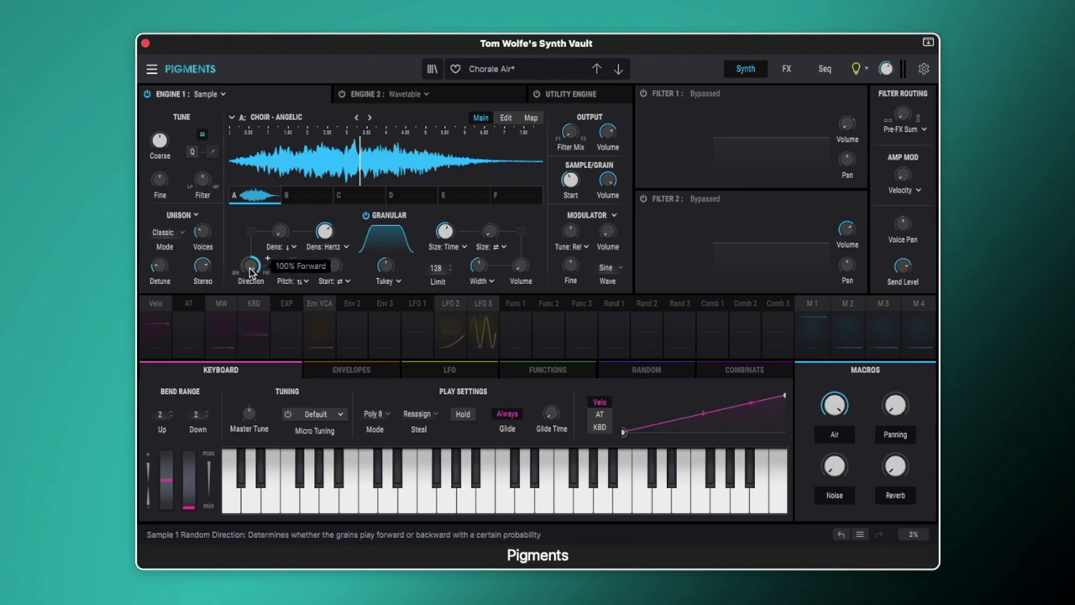
pyautogui.moveTo(294, 269)
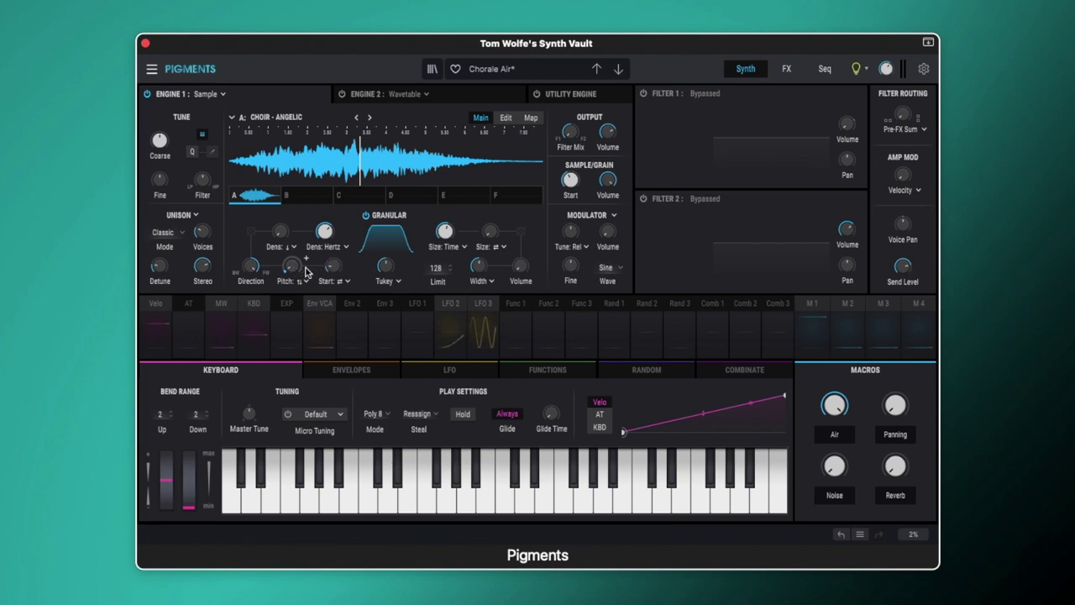
pyautogui.moveTo(332, 268)
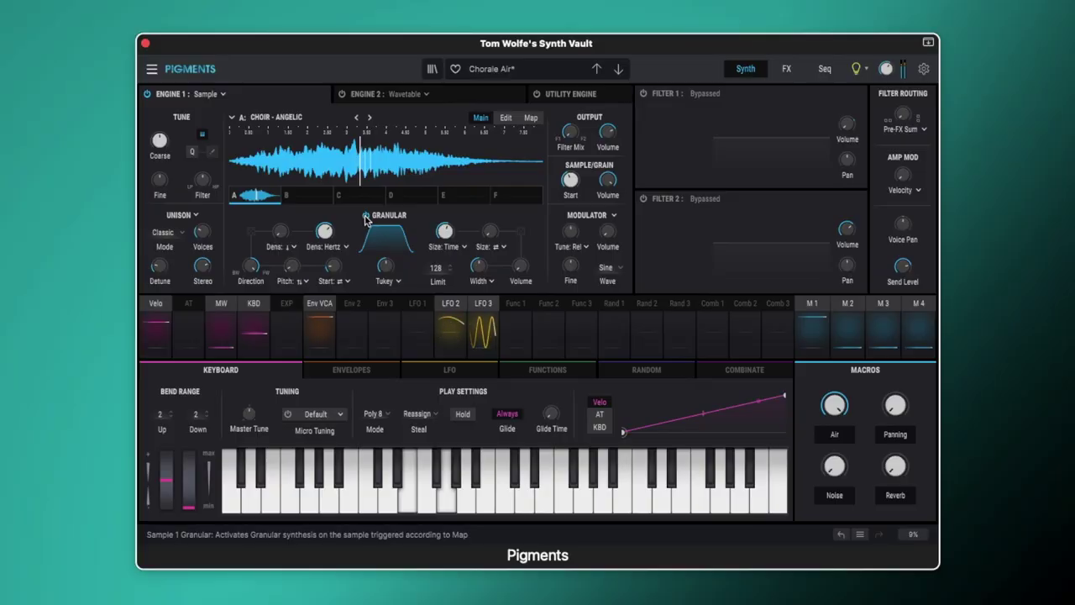
# Step: Turn Engine 1 granular off and check unison: Classic, 3 voices, 1.96% detune, 74.8% stereo
pyautogui.click(365, 216)
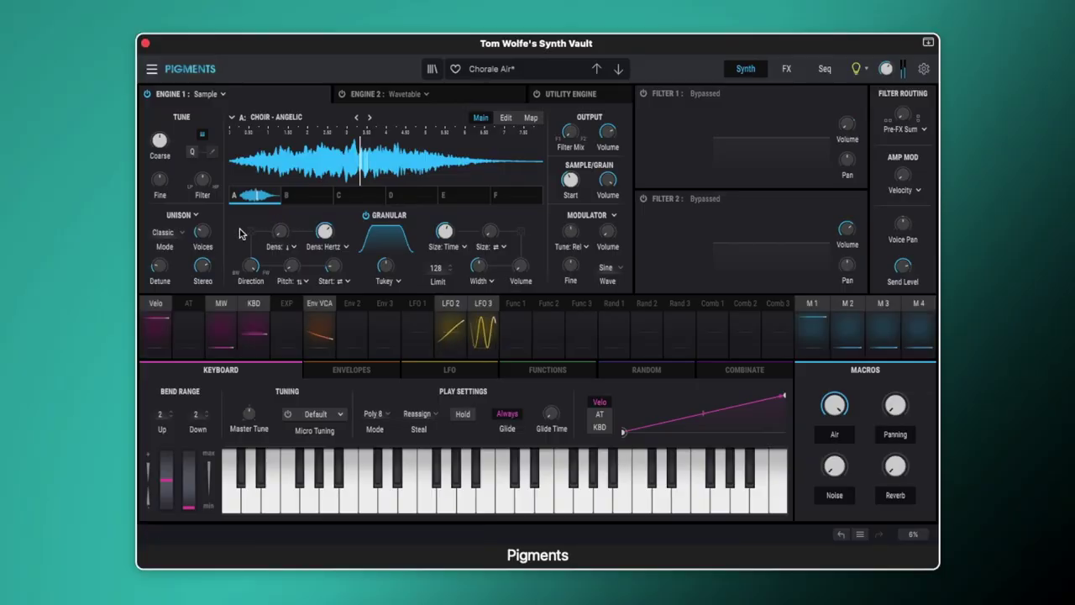
pyautogui.moveTo(214, 236)
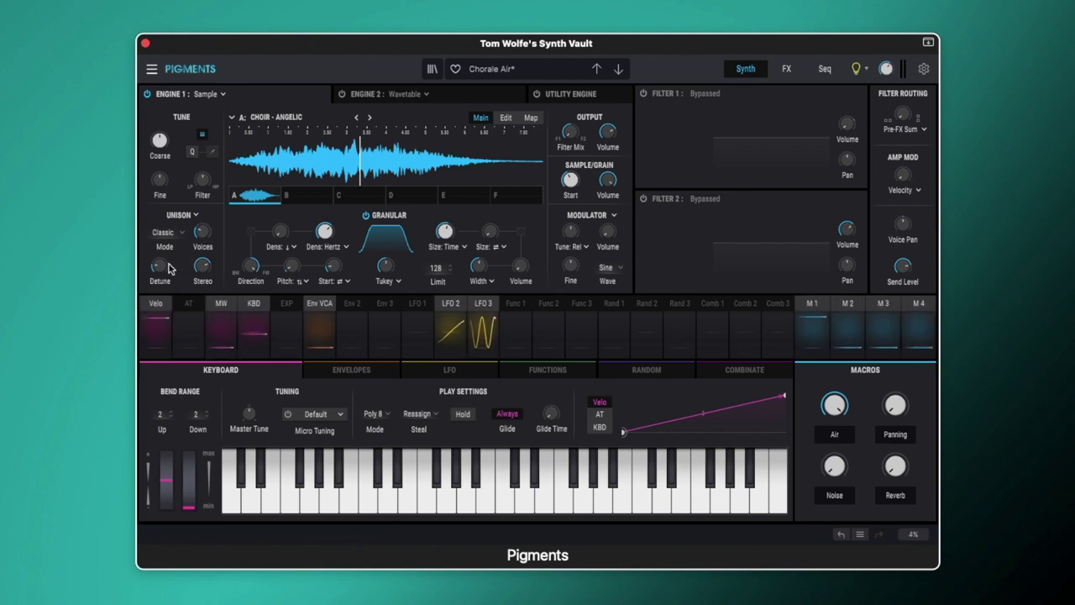
pyautogui.moveTo(162, 269)
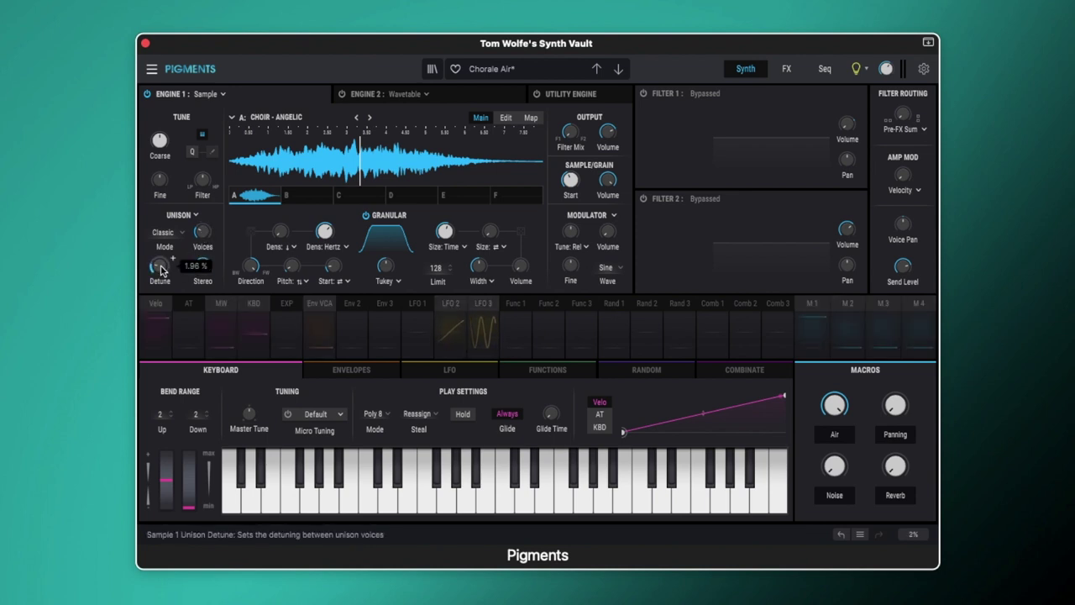
pyautogui.moveTo(201, 269)
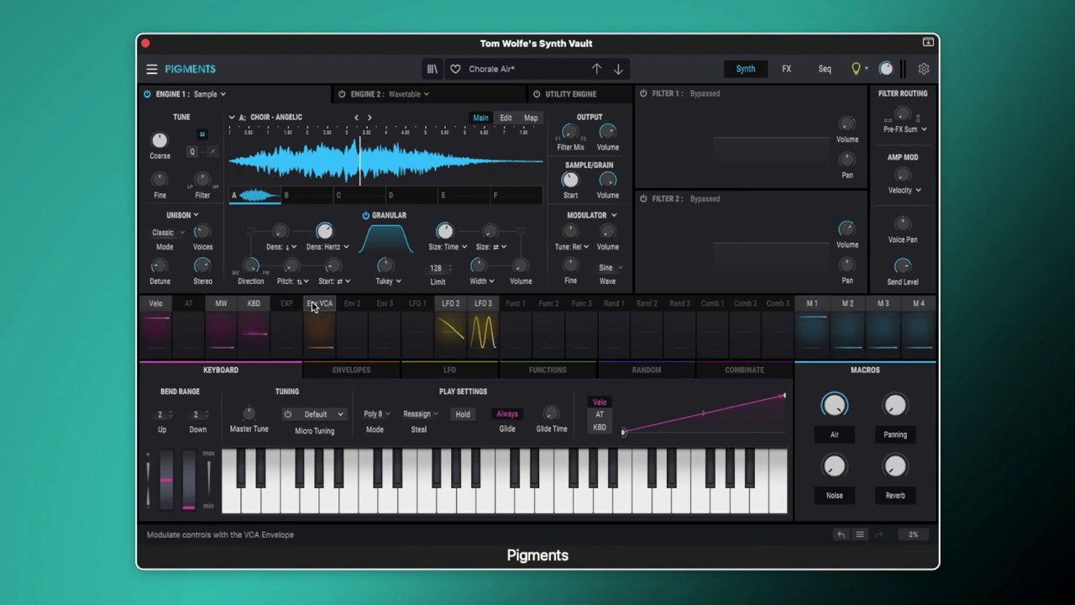
# Step: Show the envelope editors and check the Env VCA's sustain of 1.00 and 3.83 s release
pyautogui.click(353, 369)
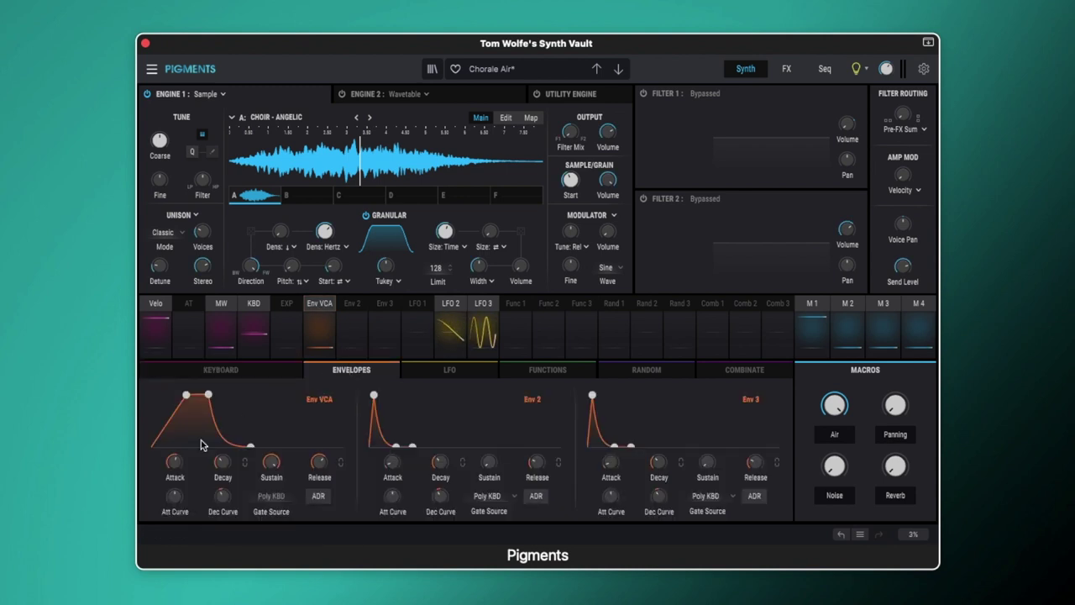
pyautogui.moveTo(167, 463)
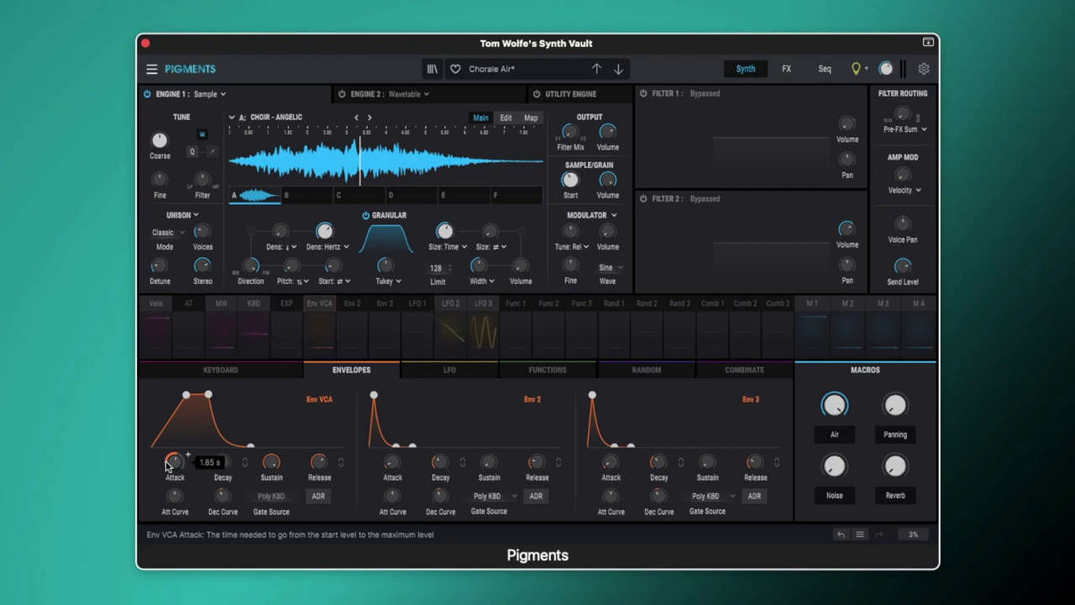
pyautogui.moveTo(262, 467)
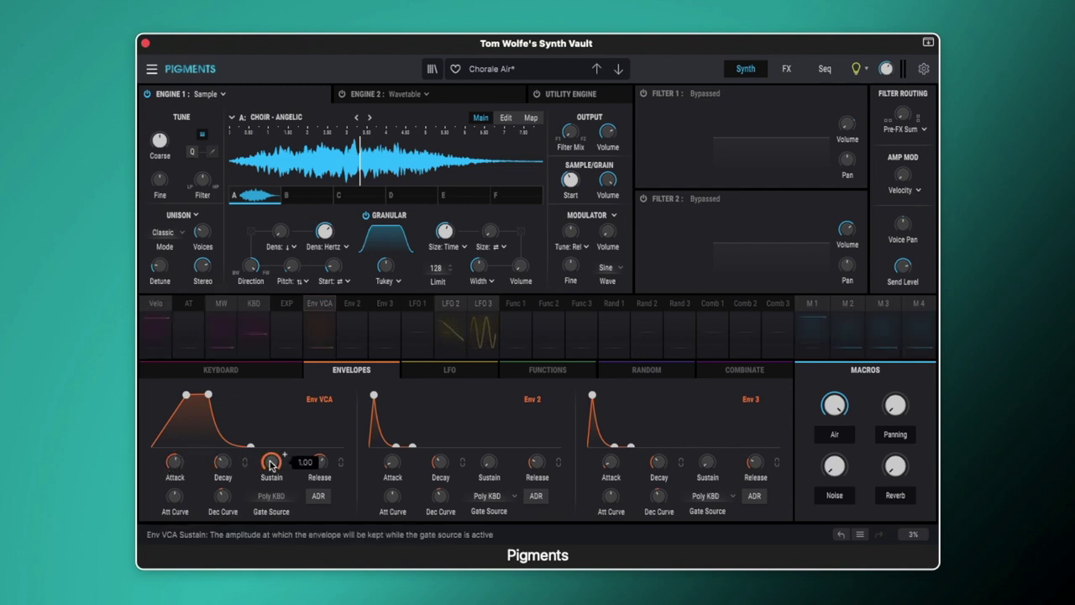
pyautogui.moveTo(319, 462)
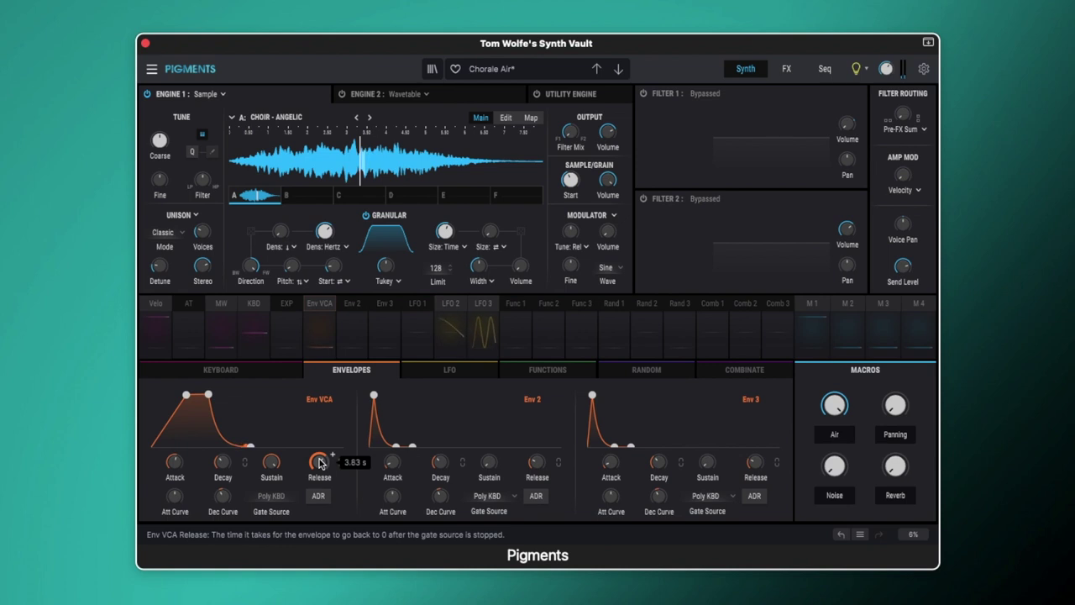
# Step: Bypass Engine 1 and view Engine 2's Additive Int 1 wavetable in the wavetable browser
pyautogui.click(147, 93)
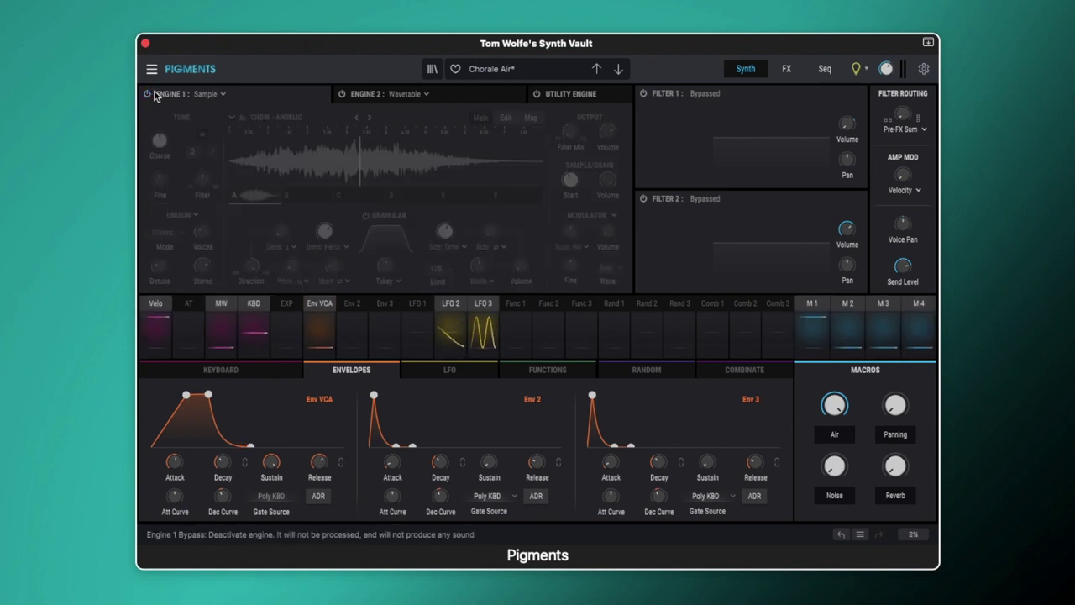
pyautogui.click(441, 98)
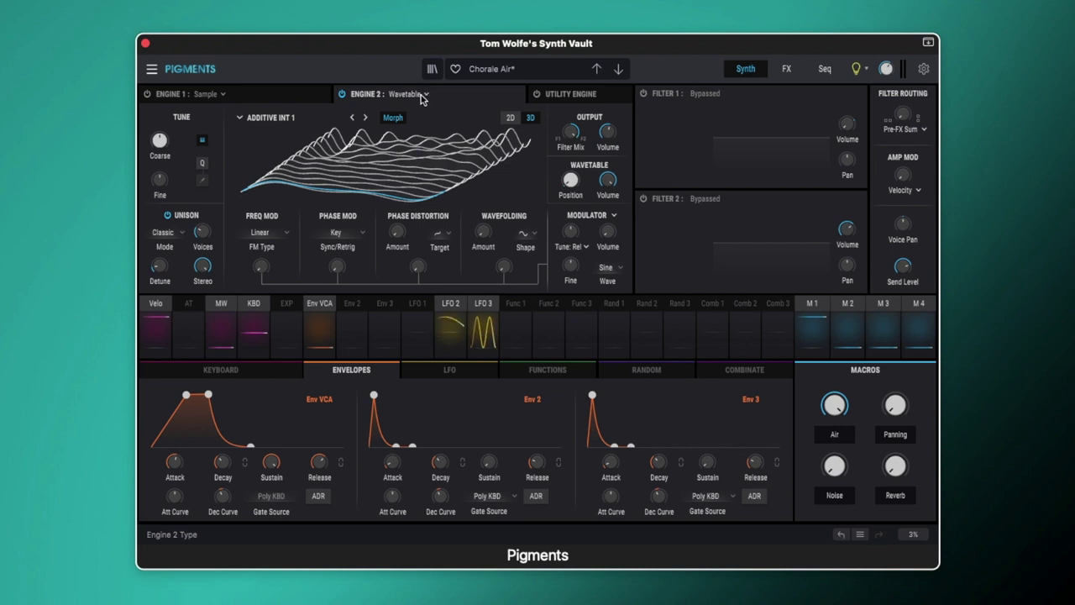
pyautogui.click(283, 119)
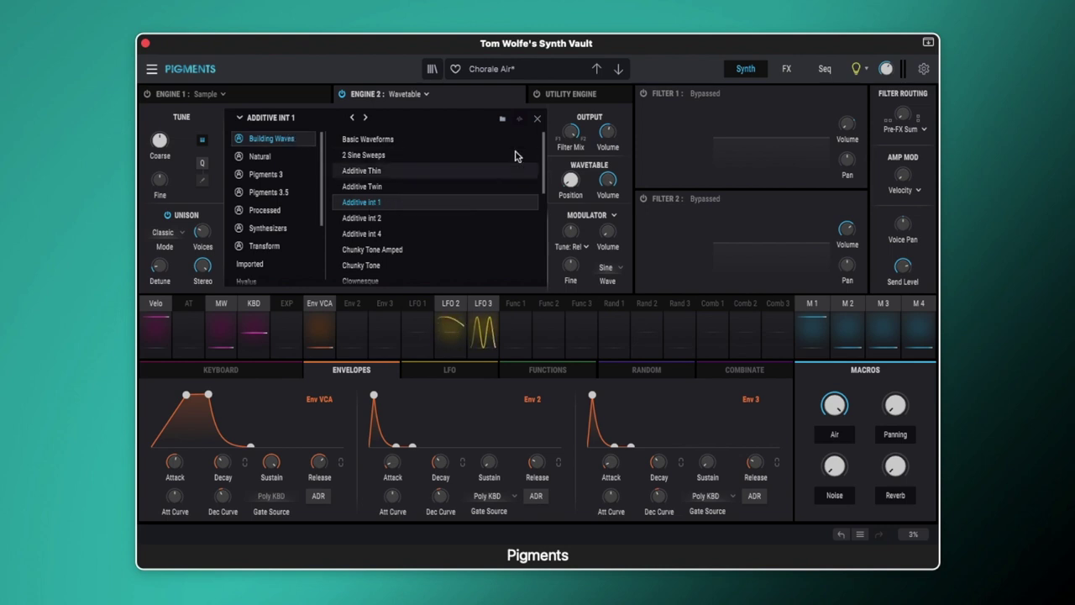
pyautogui.click(537, 118)
pyautogui.moveTo(570, 182)
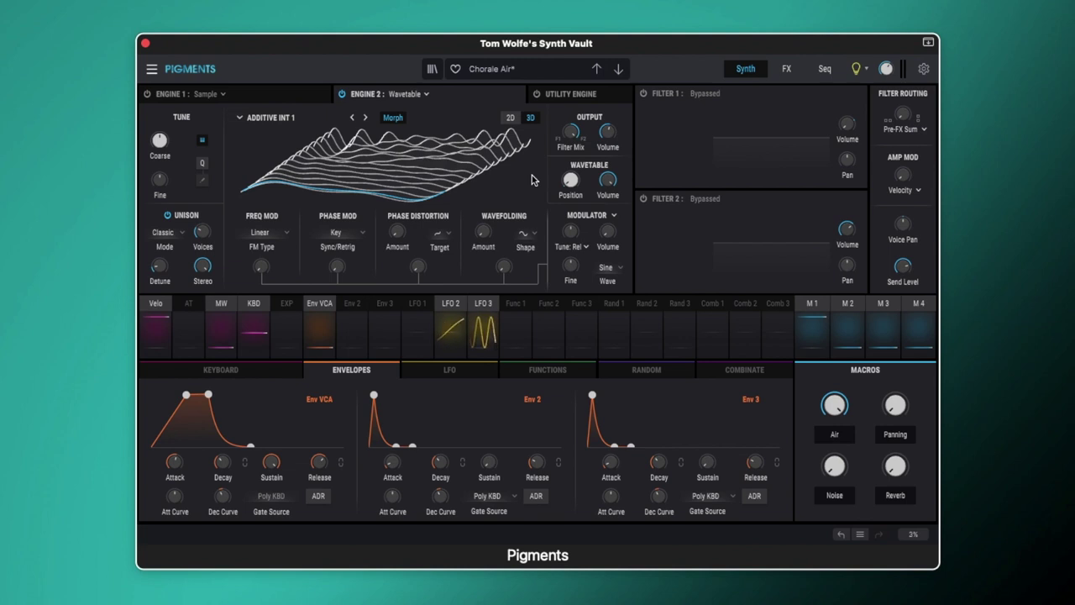
# Step: Show the wavetable as a 2D waveform and check unison detune near 1.05% with 100% stereo
pyautogui.click(510, 118)
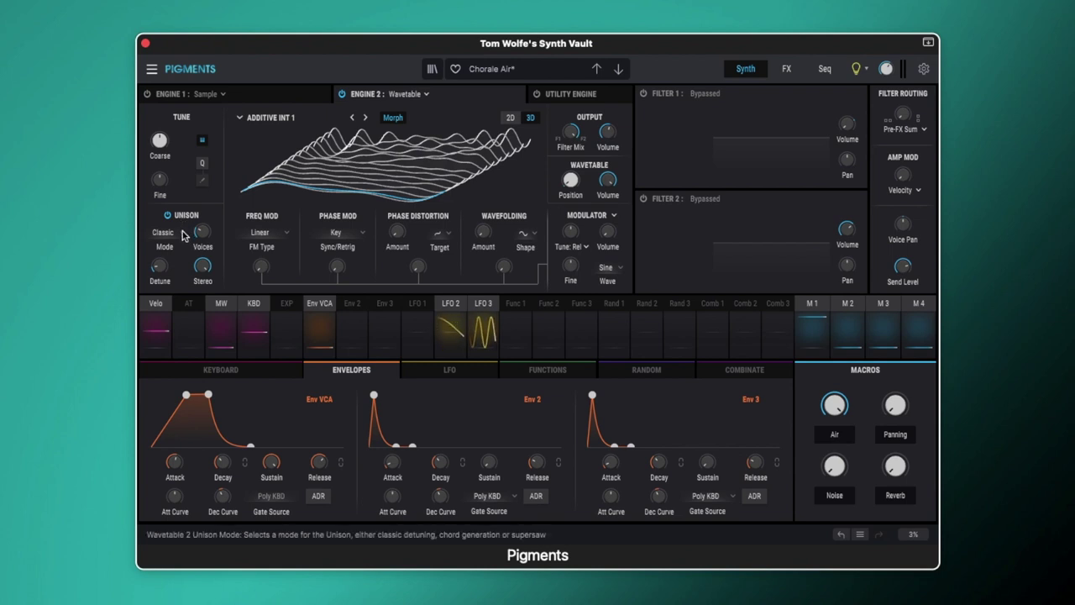
pyautogui.moveTo(202, 232)
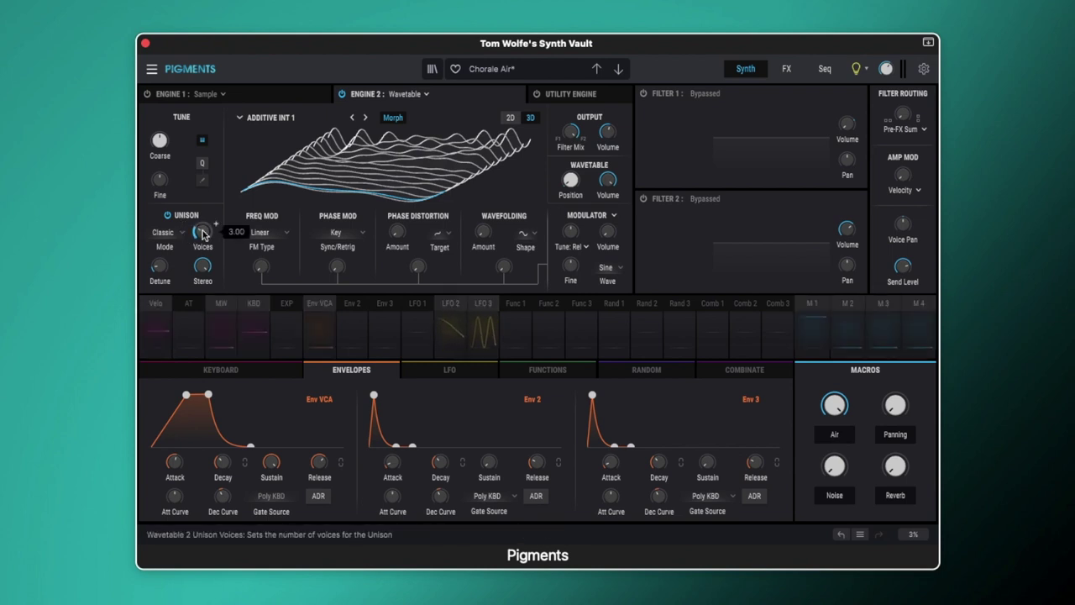
pyautogui.moveTo(160, 267)
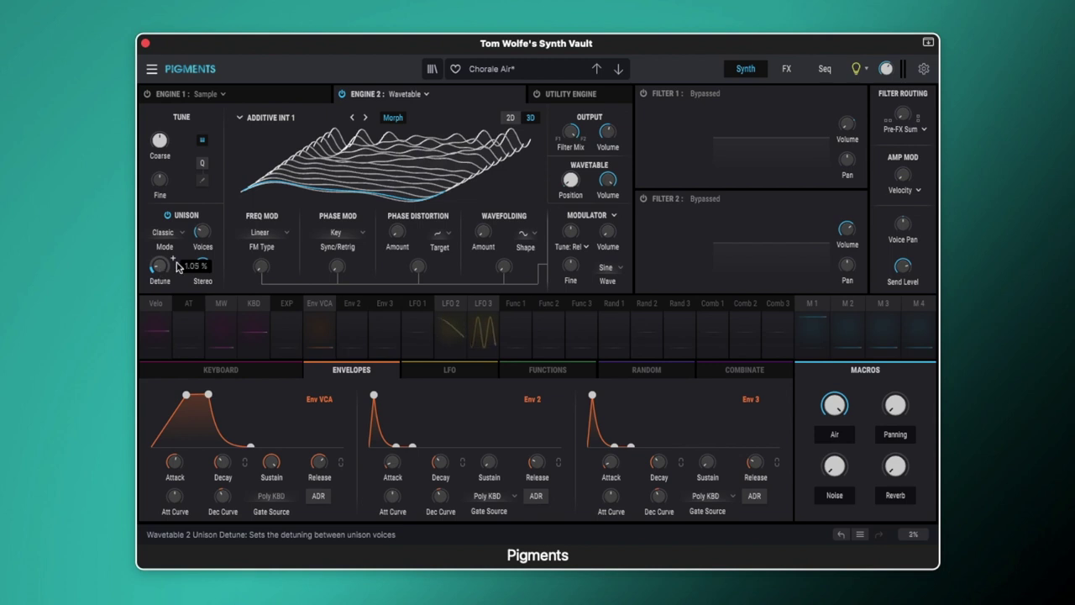
pyautogui.moveTo(202, 268)
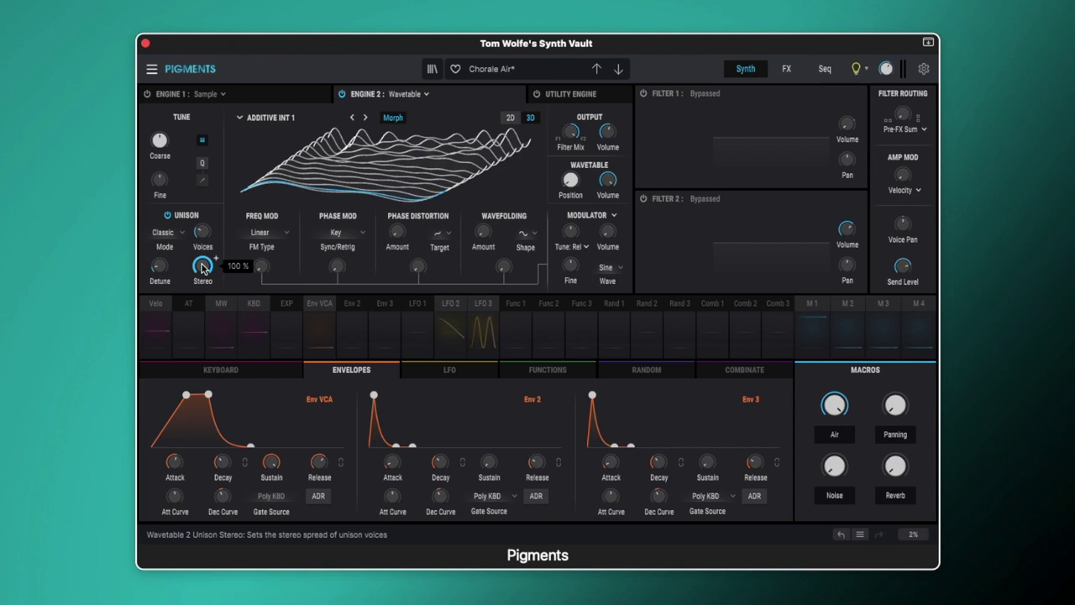
# Step: Bypass Engine 2 and switch on the Utility Engine with its sine sub oscillator enabled
pyautogui.click(342, 95)
pyautogui.click(578, 98)
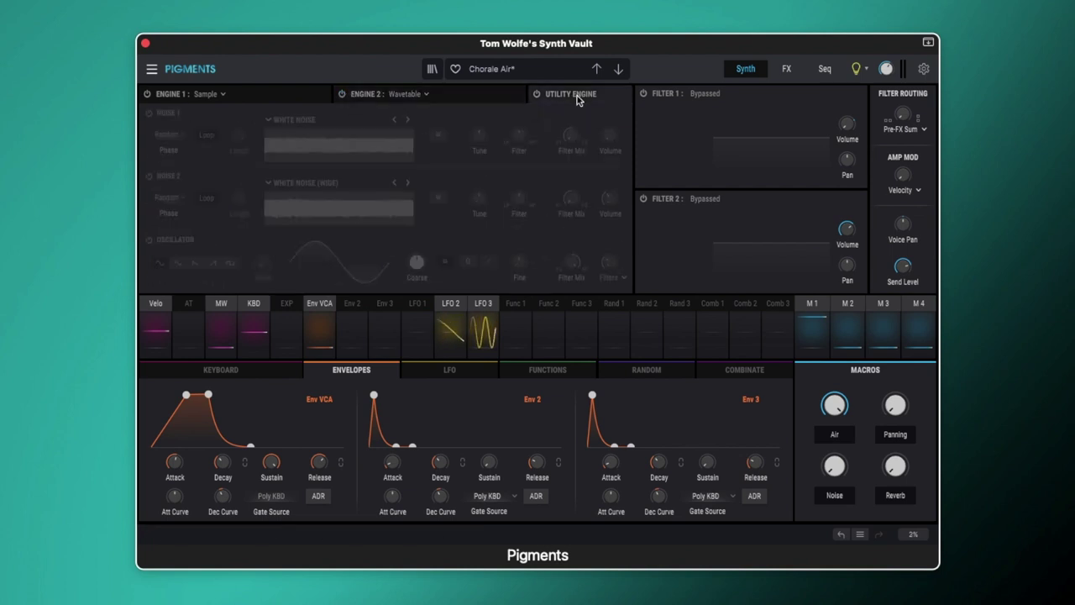
pyautogui.click(536, 96)
pyautogui.click(149, 240)
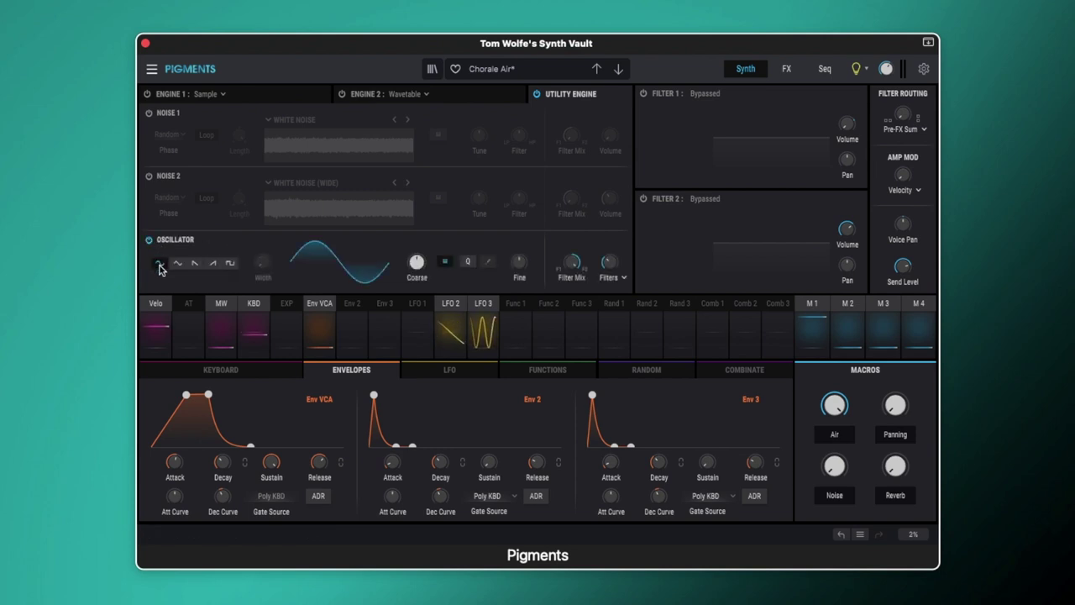
# Step: Raise the Utility Engine's sub oscillator volume to -23.8 dB
pyautogui.moveTo(420, 267)
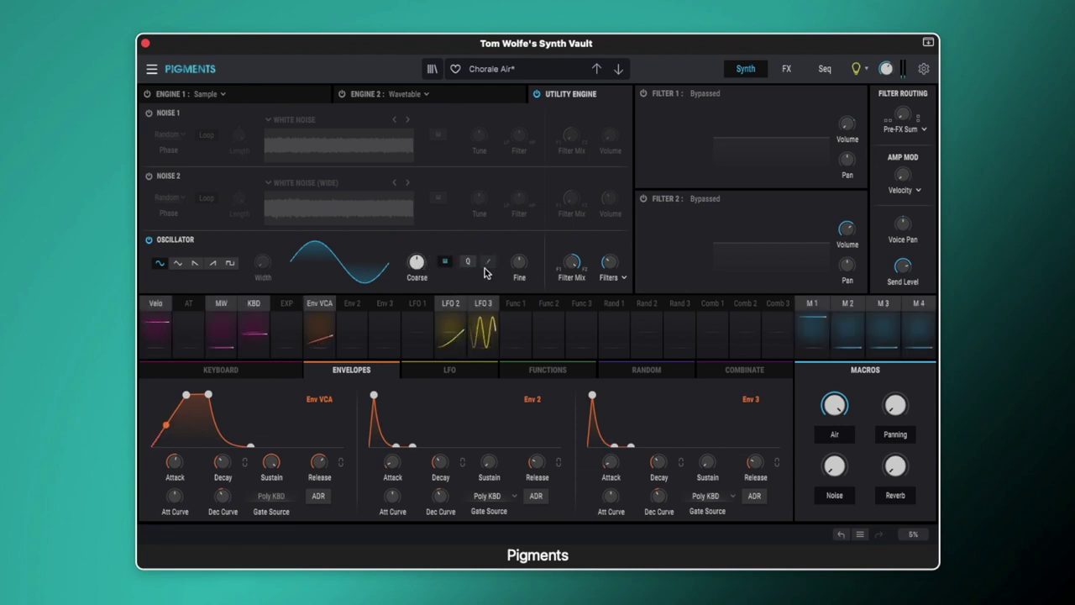
pyautogui.moveTo(607, 264)
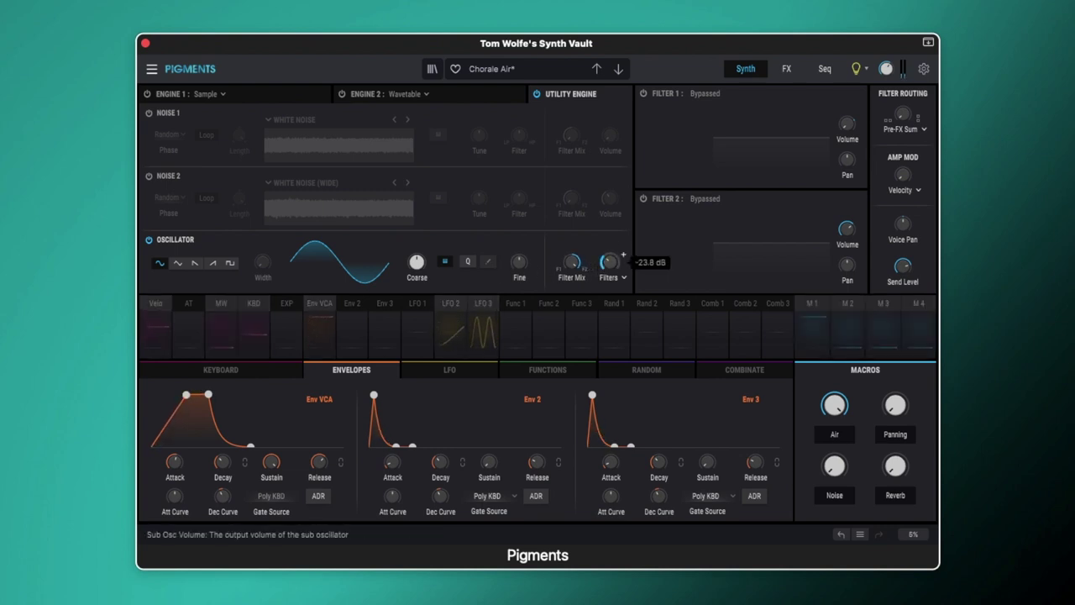
pyautogui.moveTo(609, 262); pyautogui.dragTo(609, 293)
# Step: Switch the choir sample, wavetable and Utility engines back on
pyautogui.click(252, 99)
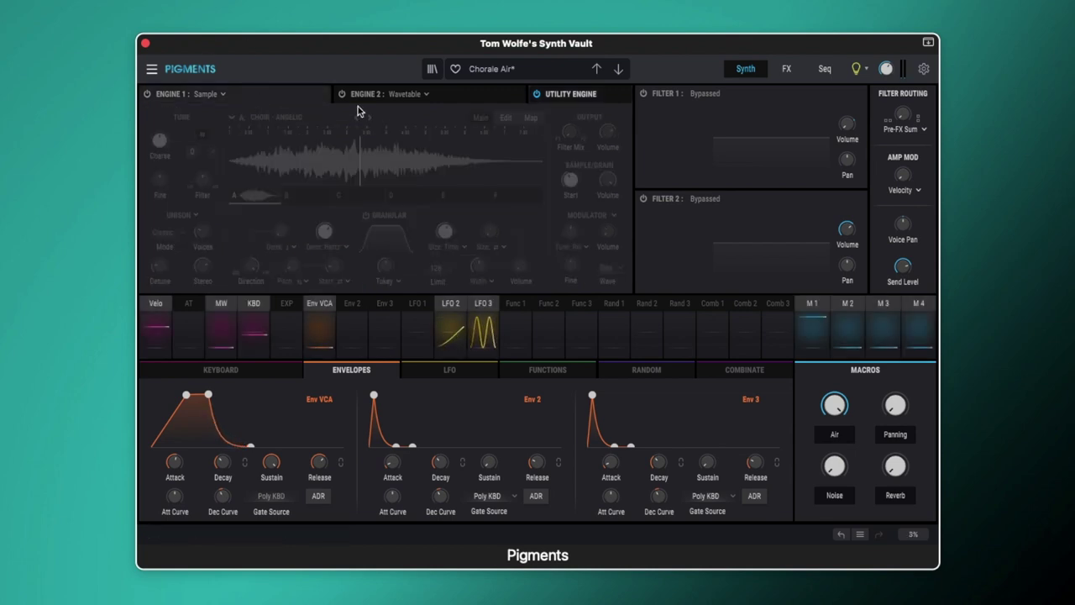
pyautogui.click(148, 94)
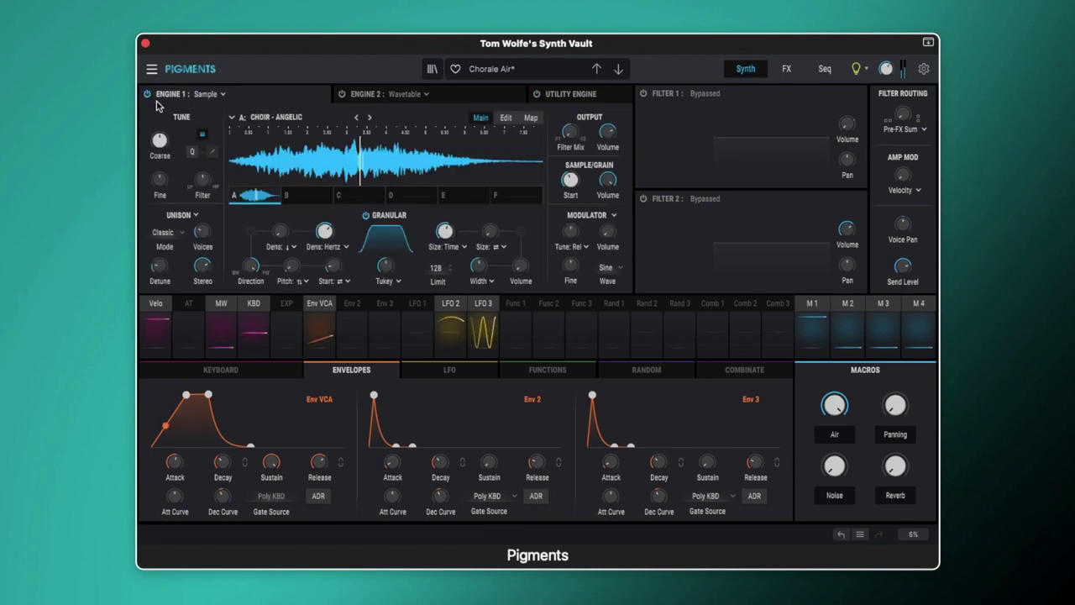
pyautogui.click(342, 94)
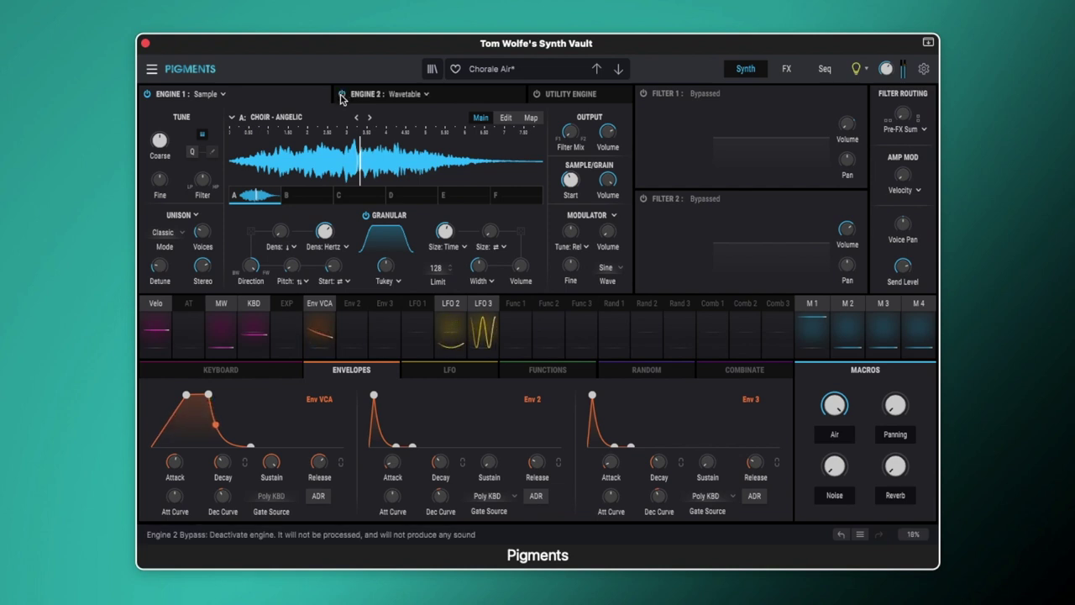
pyautogui.click(542, 98)
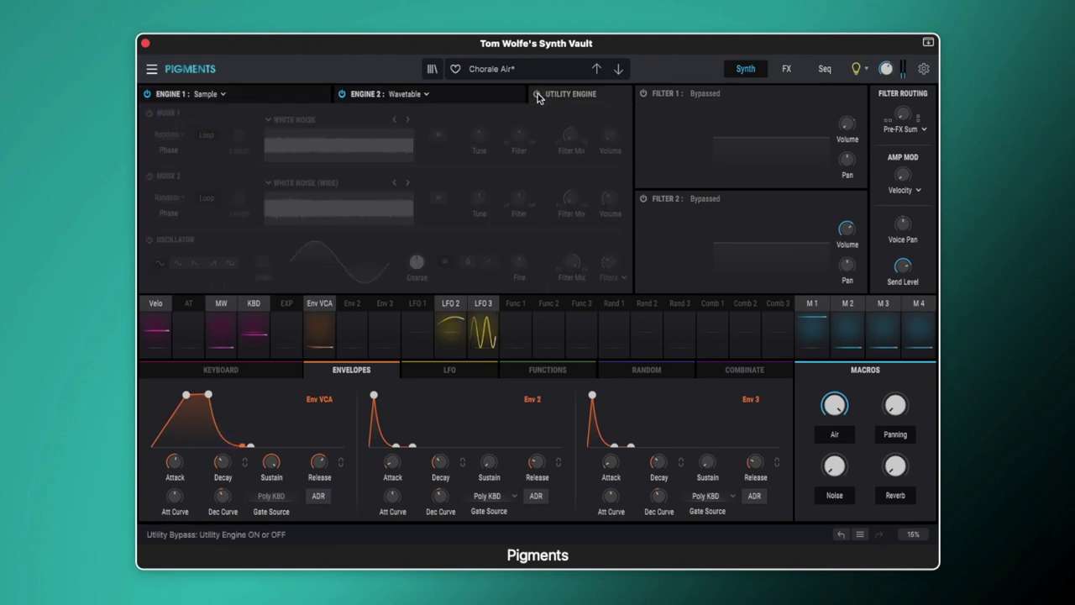
pyautogui.click(537, 95)
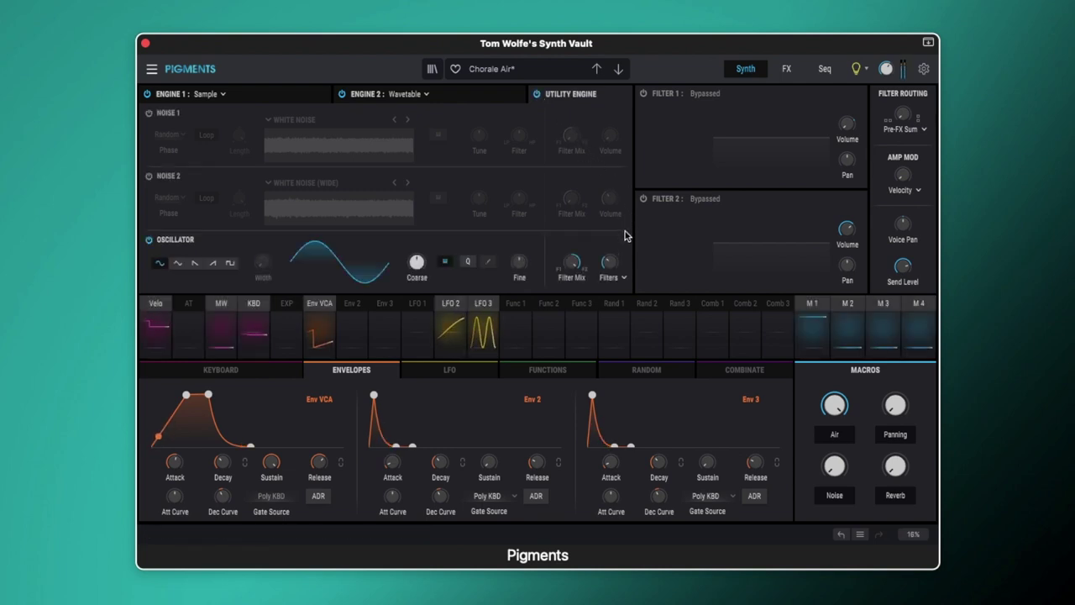
# Step: Adjust the sub oscillator volume to about -22.3 dB
pyautogui.moveTo(613, 267)
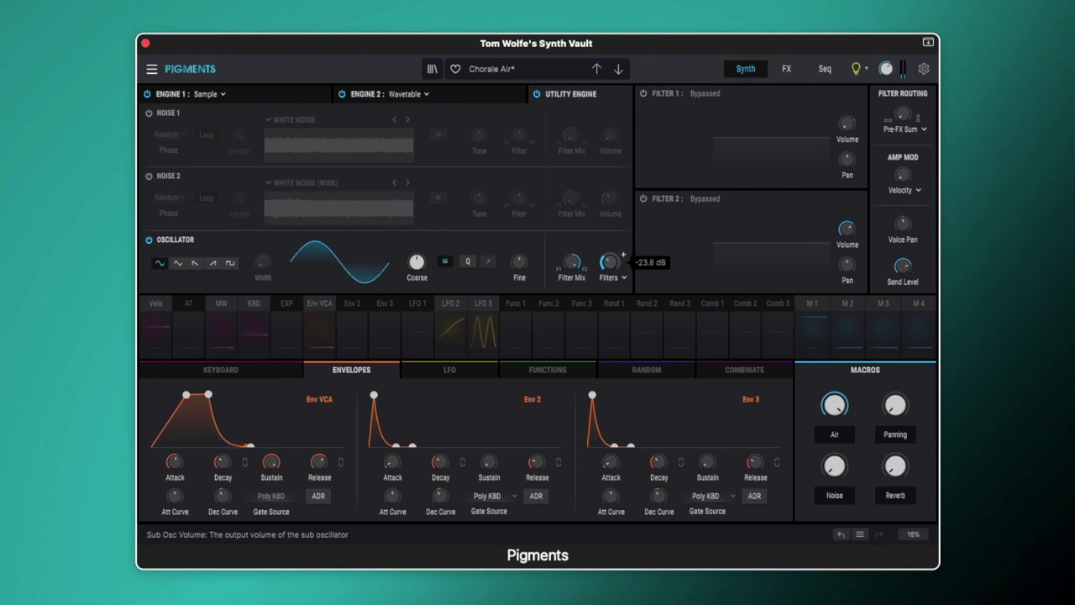
pyautogui.scroll(6, 610, 262)
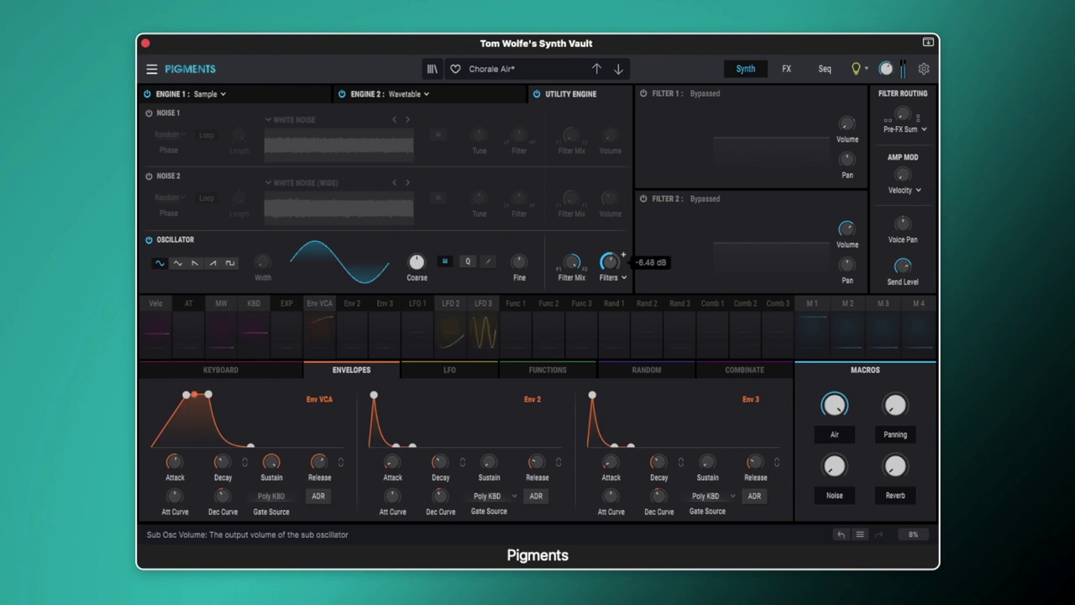
pyautogui.scroll(4, 610, 262)
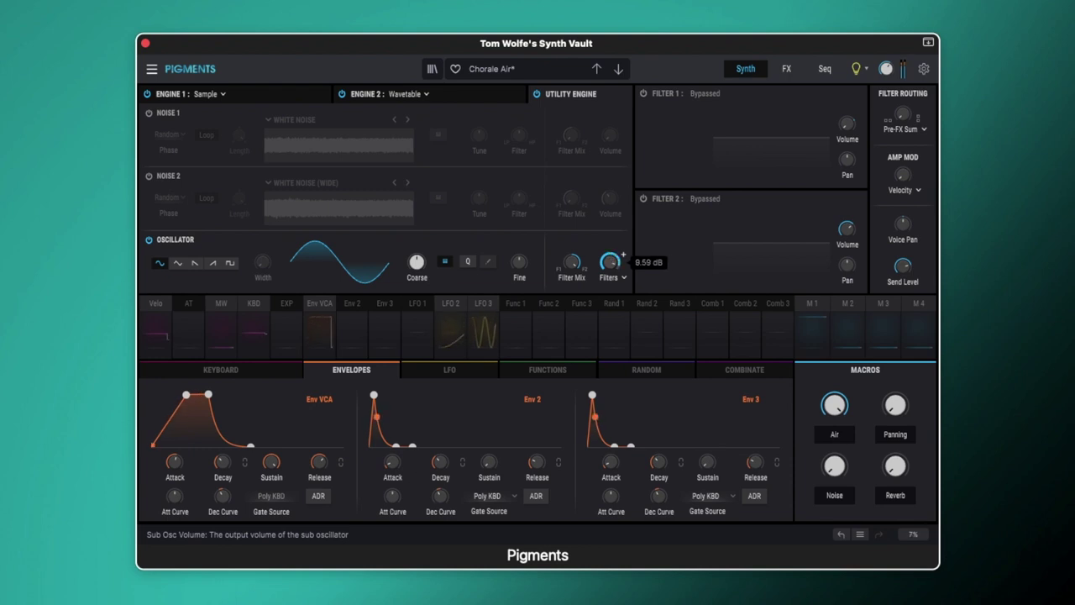
pyautogui.scroll(-4, 610, 262)
pyautogui.scroll(-5, 609, 262)
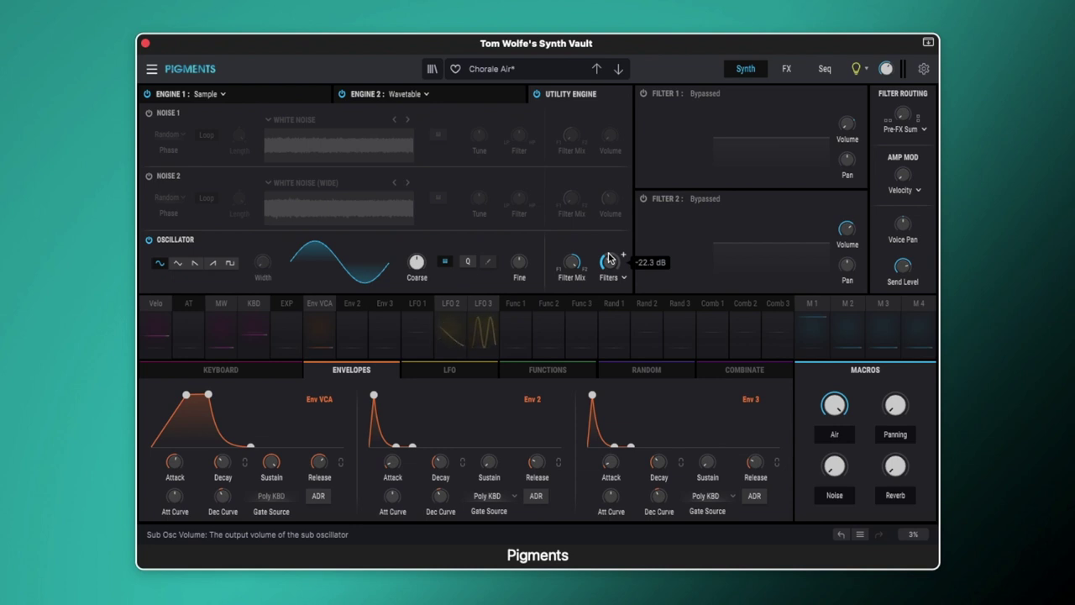
# Step: Bypass the Utility and wavetable engines and confirm Engine 1's Filter Mix is 100% F1
pyautogui.click(537, 94)
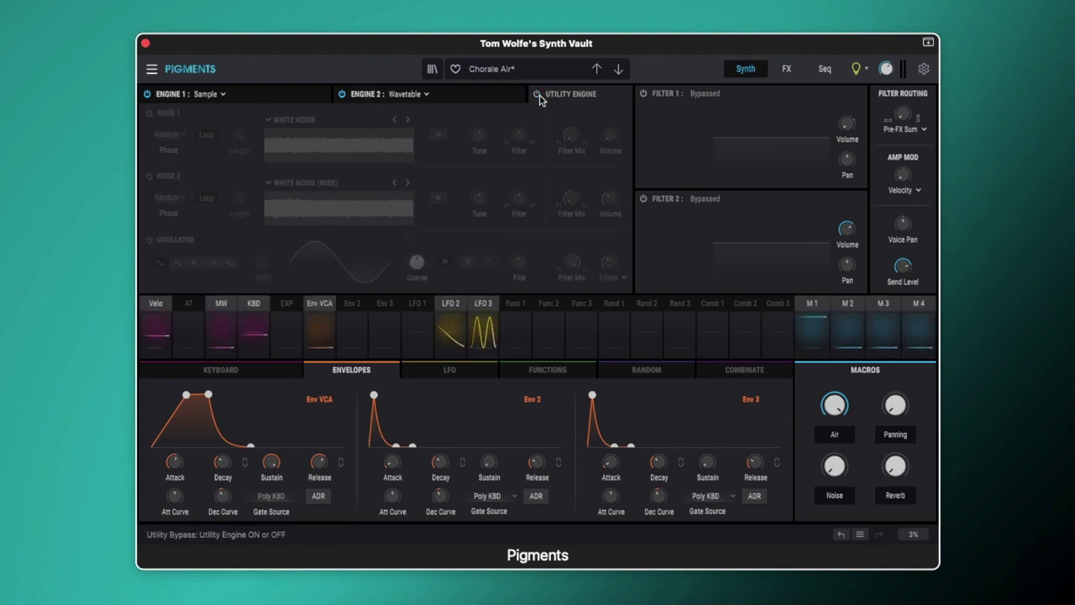
pyautogui.click(342, 95)
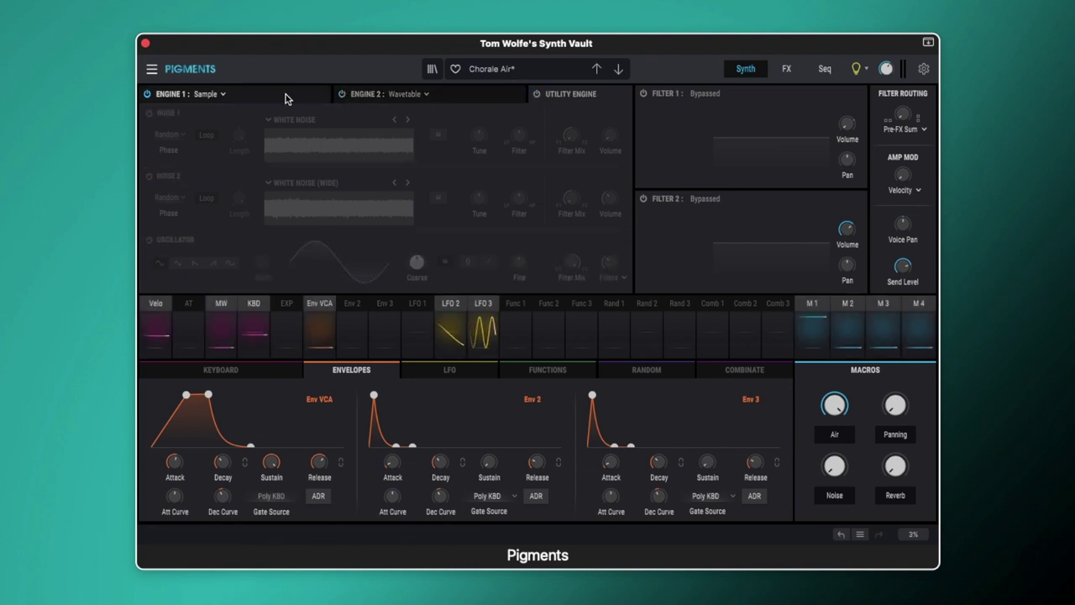
pyautogui.click(286, 98)
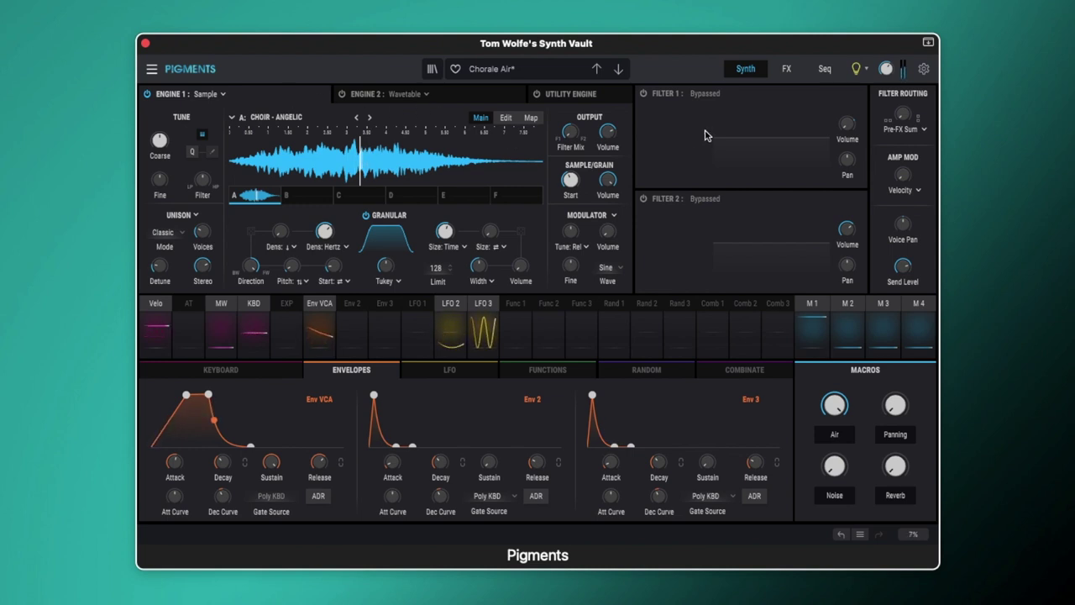
pyautogui.moveTo(571, 134)
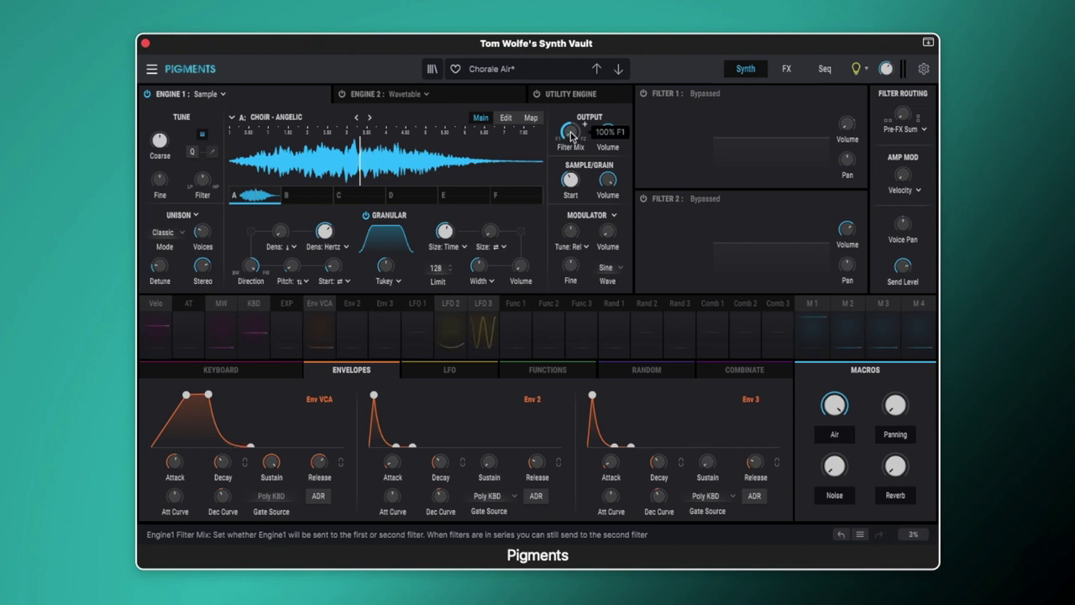
# Step: Turn on Filter 1 as a MultiMode HP24 high-pass and A/B it on and off
pyautogui.click(644, 93)
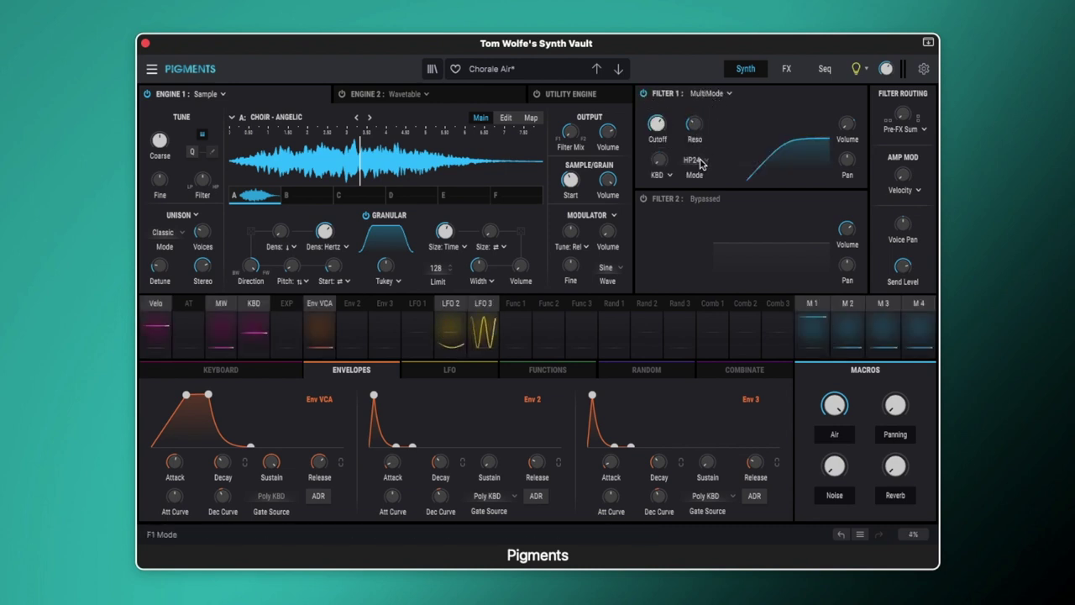
pyautogui.moveTo(658, 126)
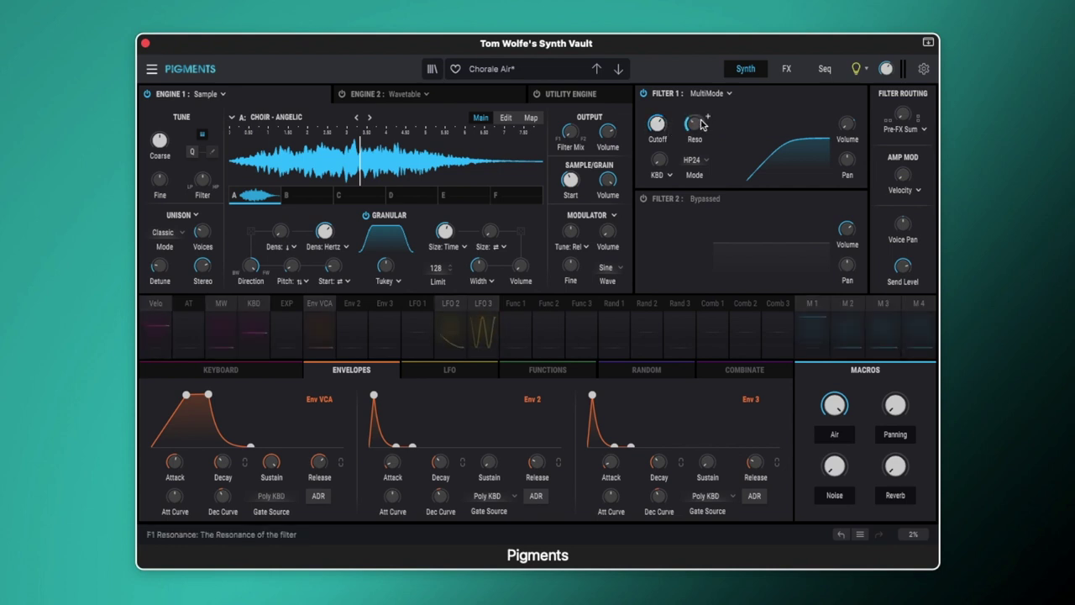
pyautogui.moveTo(700, 126)
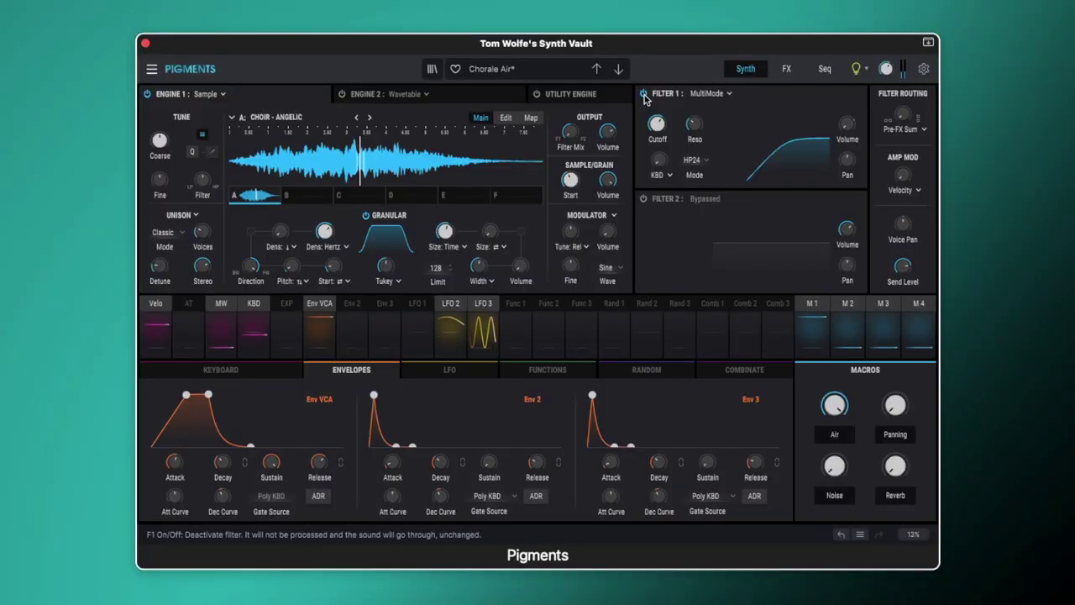
pyautogui.click(644, 94)
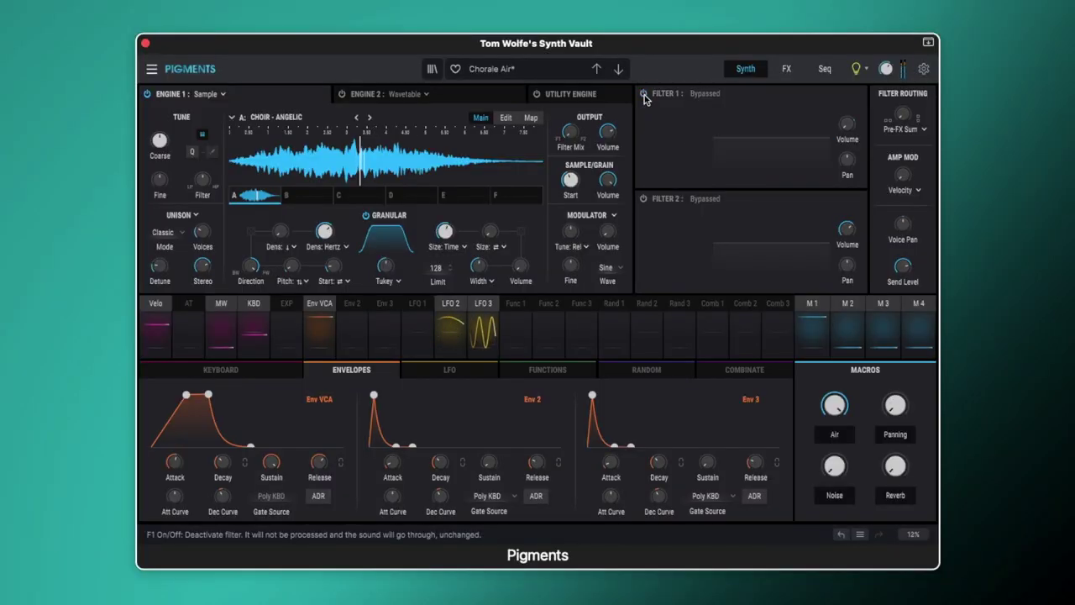
pyautogui.click(644, 94)
pyautogui.click(643, 94)
pyautogui.click(644, 94)
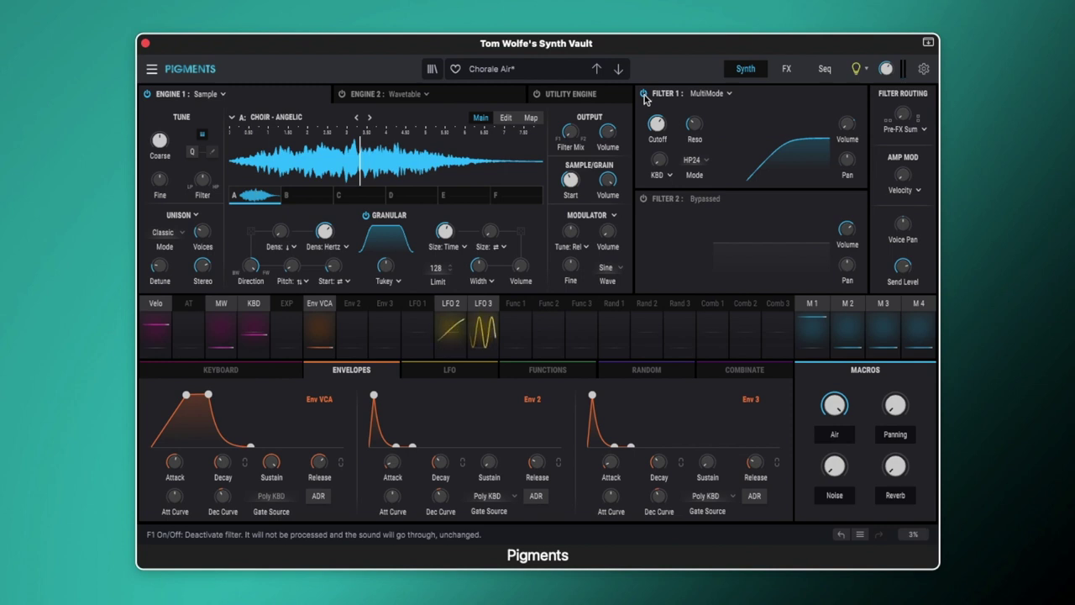
# Step: Shape Function 1 into a descending one-shot curve and activate its Filter 1 cutoff routing
pyautogui.click(531, 370)
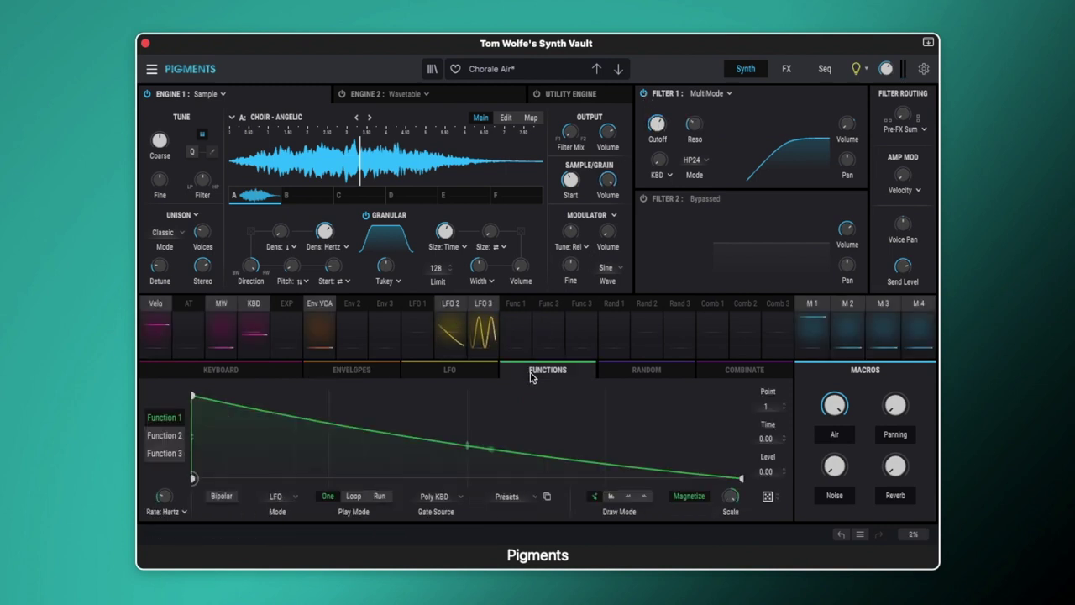
pyautogui.click(328, 496)
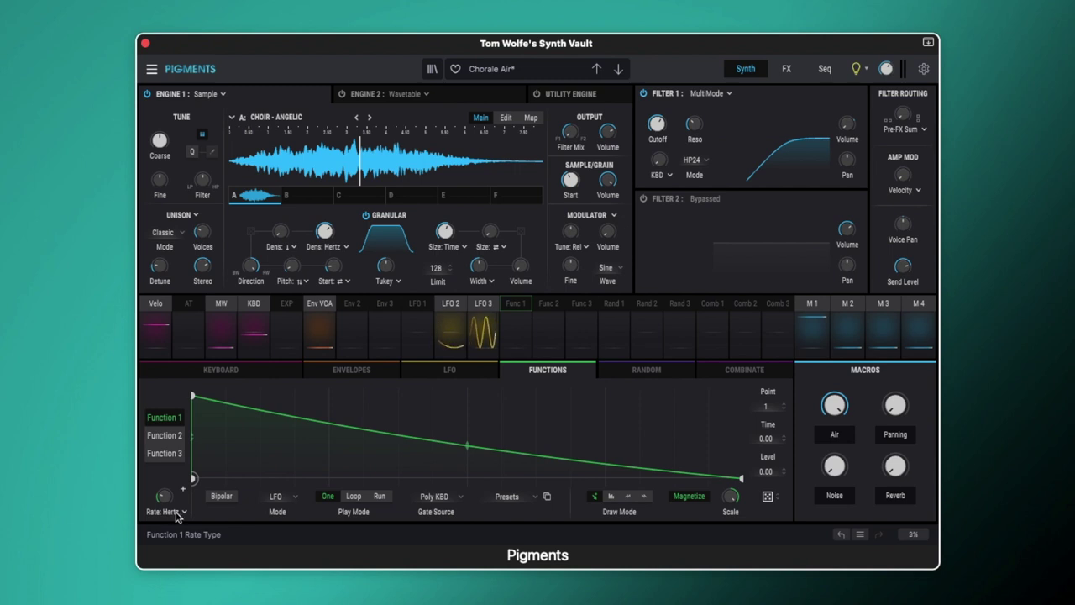
pyautogui.moveTo(164, 497)
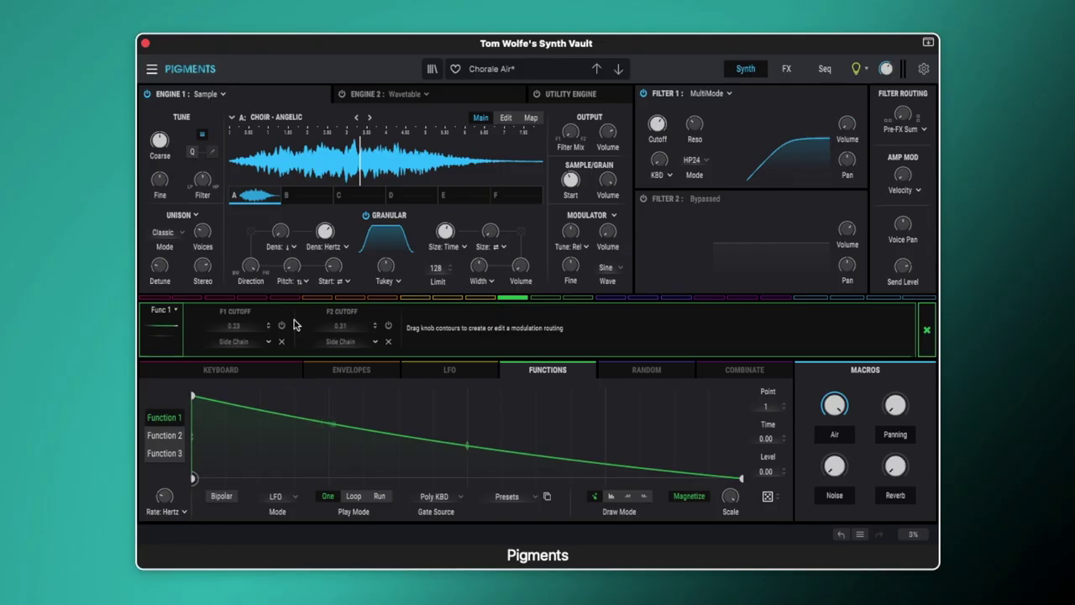
pyautogui.click(282, 326)
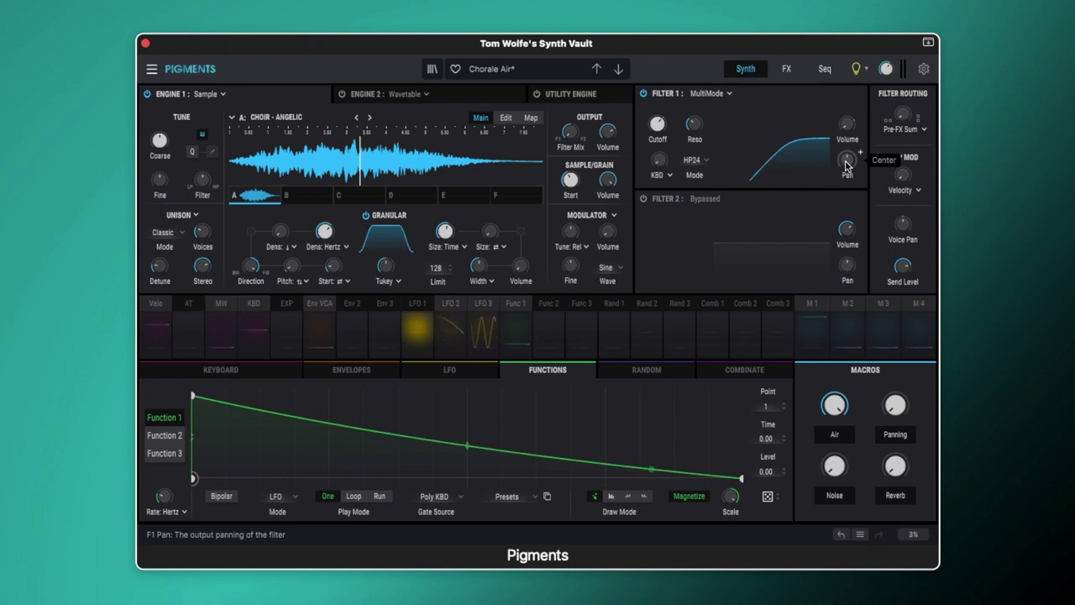
# Step: Show LFO 1's Filter 1 pan routing at -0.15 and check its 0.227 Hz rate and phase
pyautogui.click(421, 321)
pyautogui.click(434, 373)
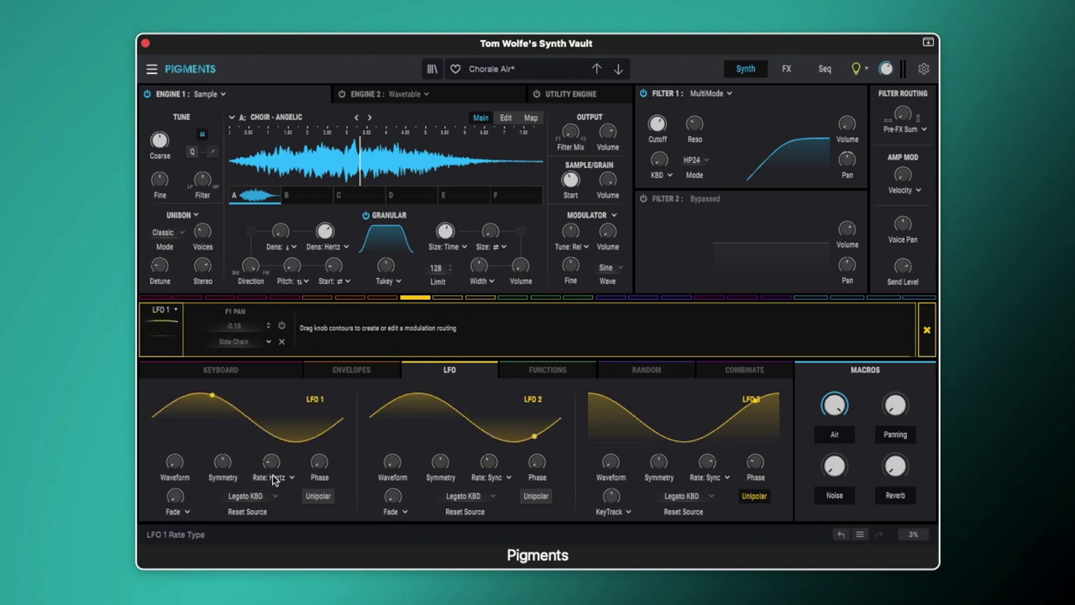
pyautogui.moveTo(269, 468)
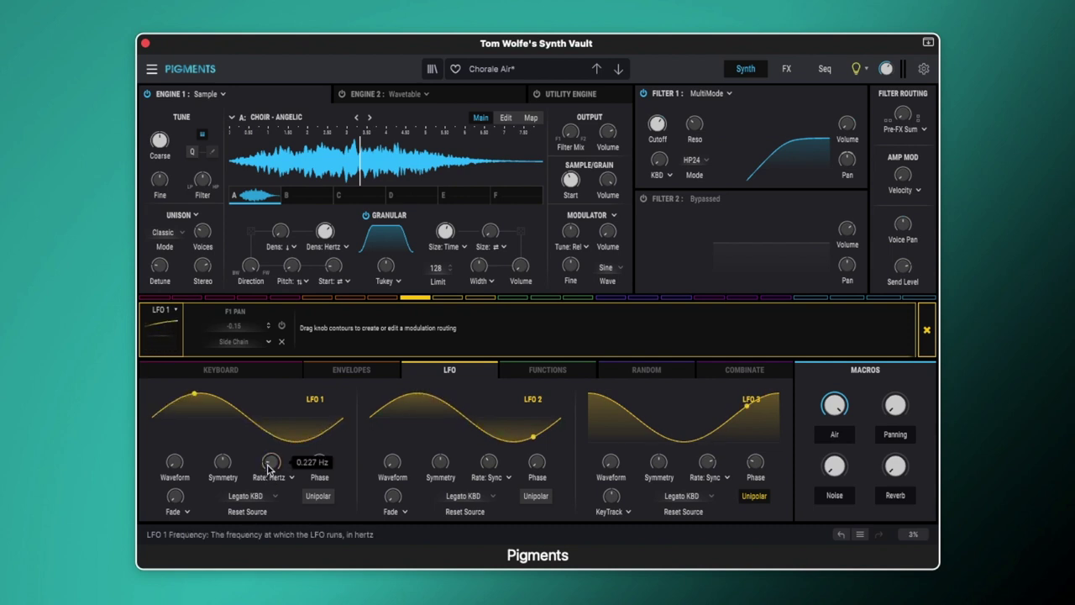
pyautogui.moveTo(319, 467)
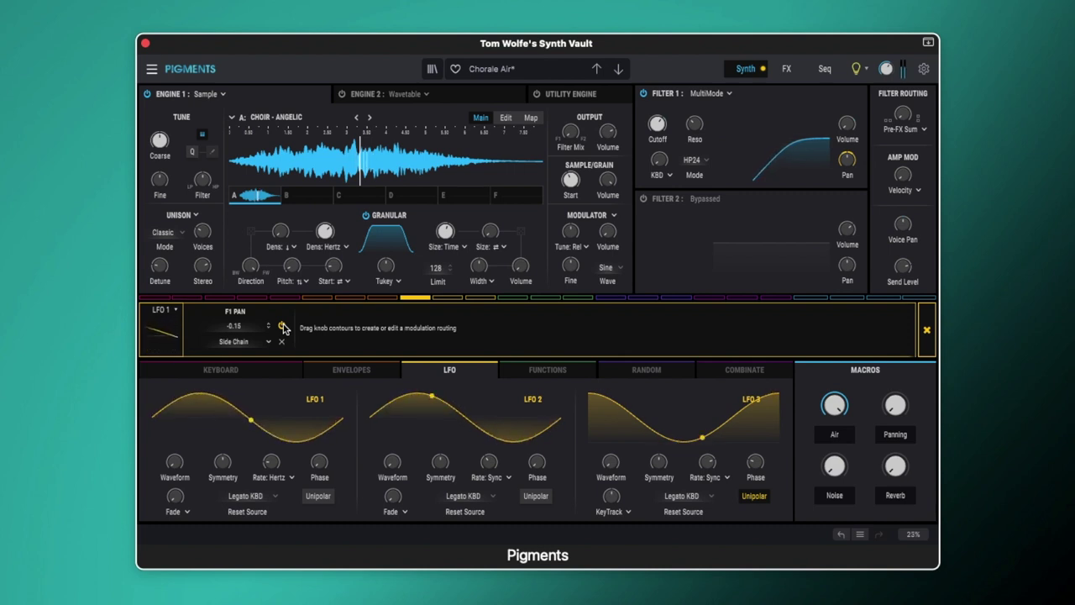
# Step: Close the LFO 1 routing view and switch on Filter 2's Matrix 12 LP12 low-pass
pyautogui.click(928, 332)
pyautogui.click(651, 201)
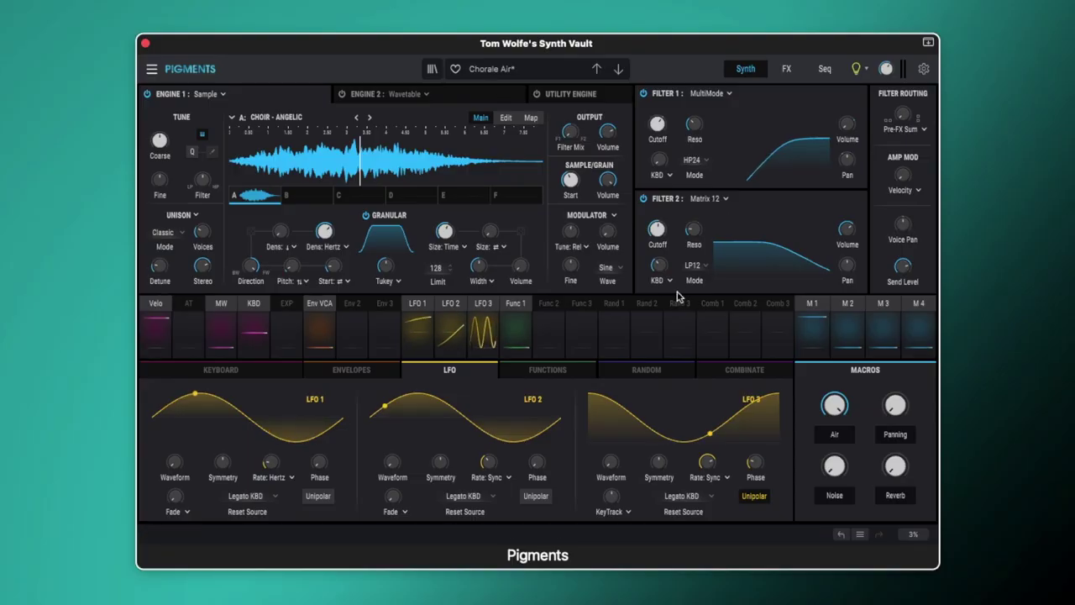
# Step: Activate Function 1's 0.31 routing to Filter 2 cutoff alongside its 0.23 Filter 1 cutoff routing
pyautogui.click(518, 308)
pyautogui.click(388, 326)
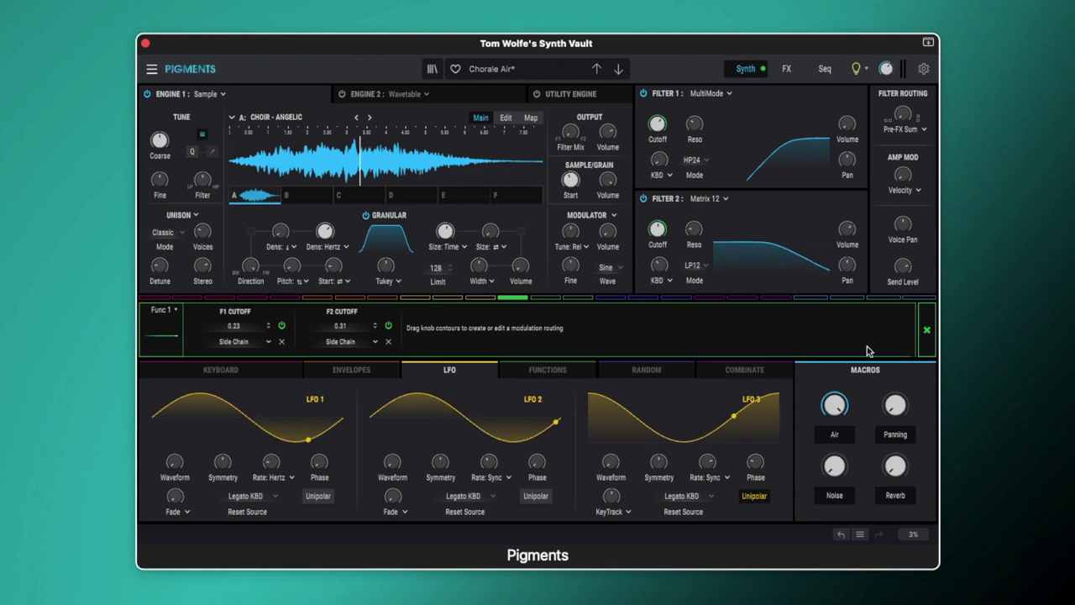
pyautogui.click(927, 330)
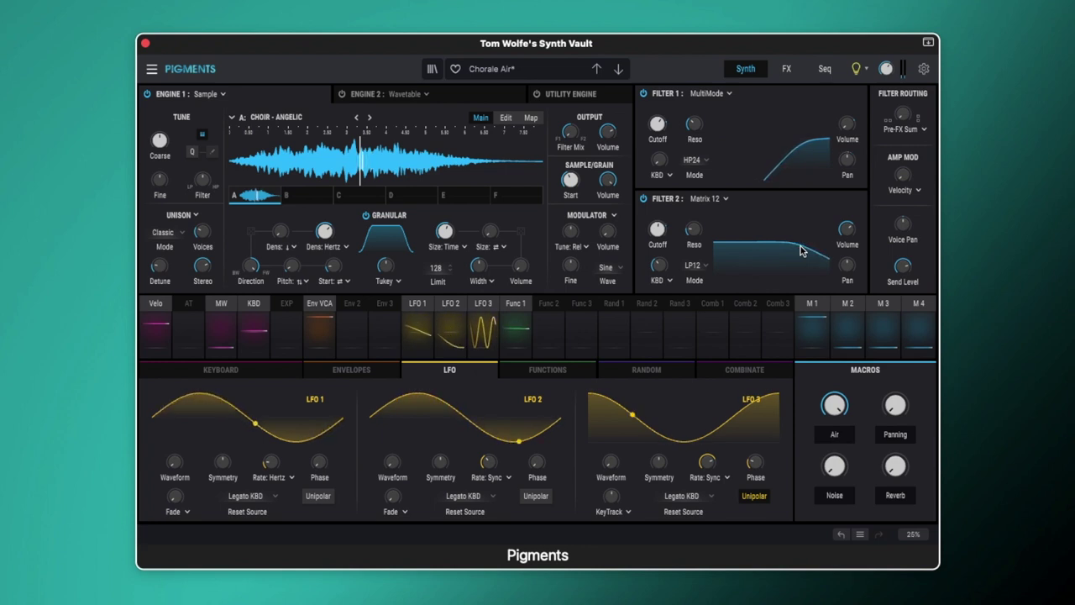
pyautogui.click(643, 200)
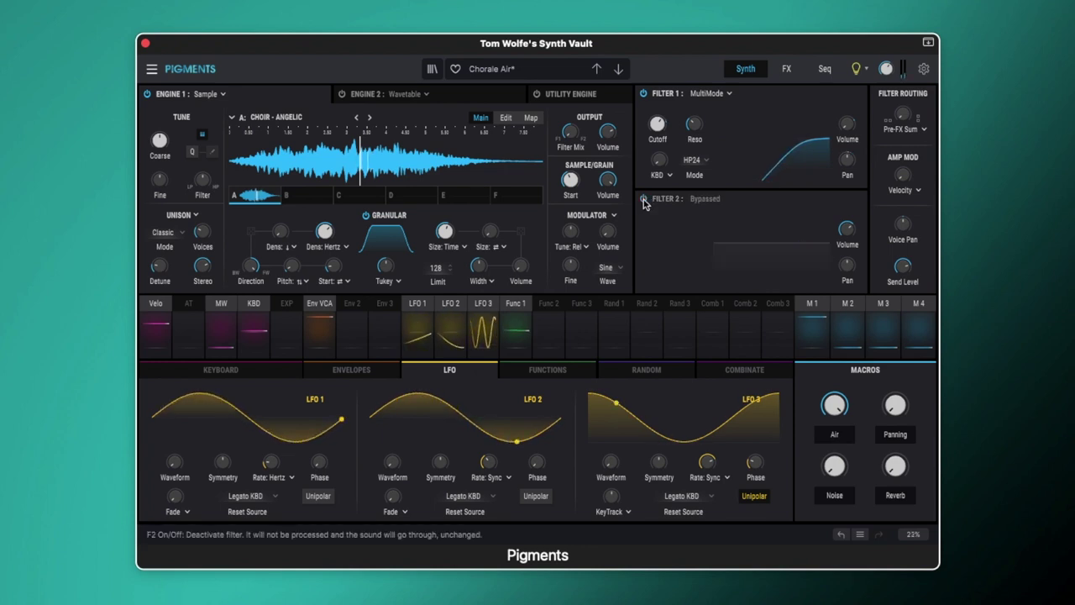
pyautogui.click(643, 200)
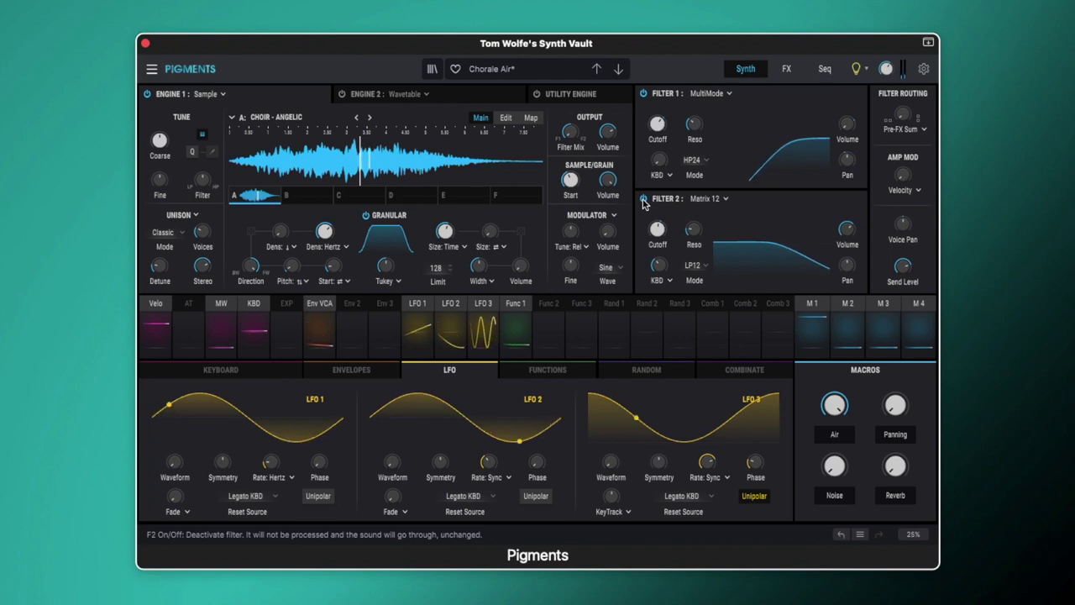
pyautogui.moveTo(658, 235)
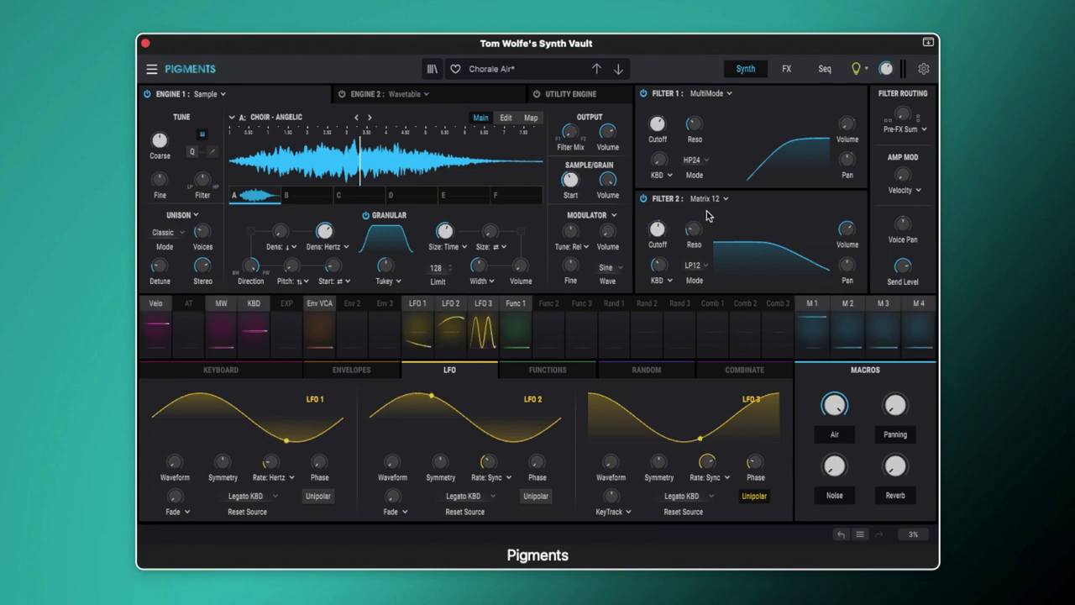
pyautogui.moveTo(696, 229)
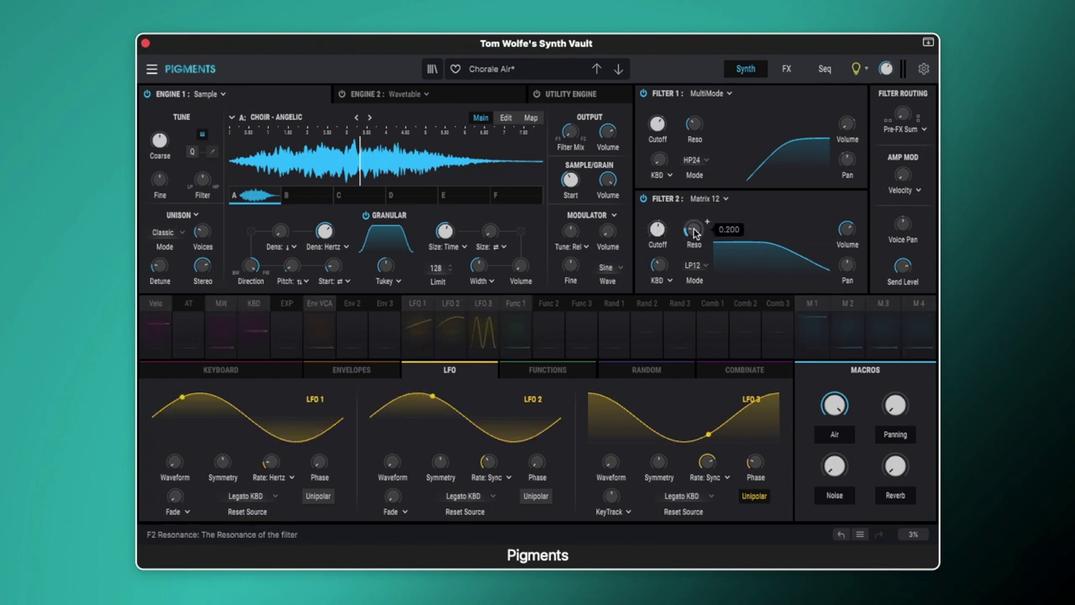
pyautogui.moveTo(660, 268)
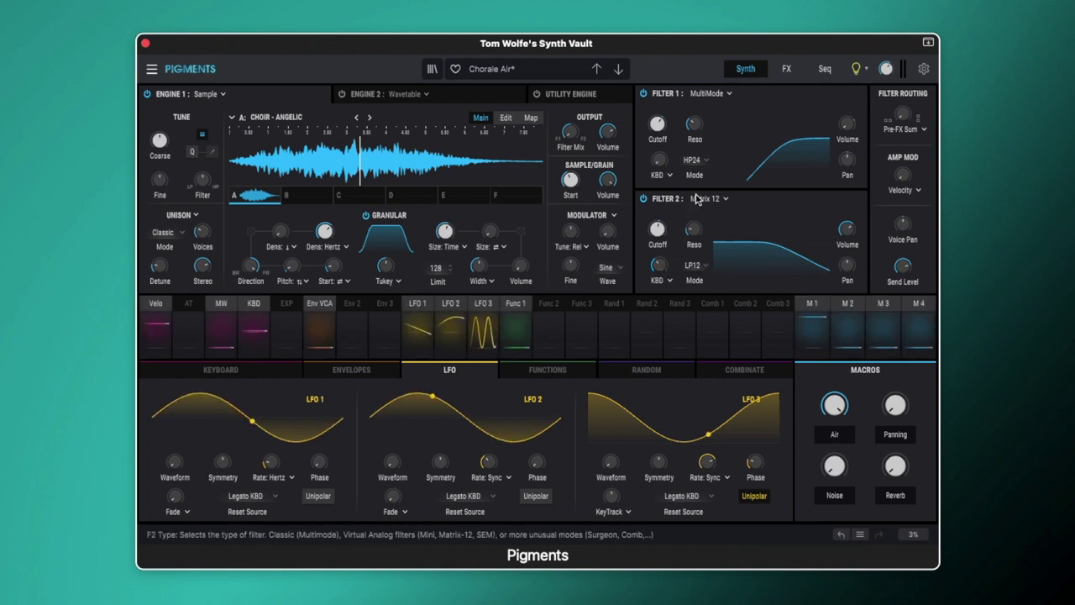
# Step: Turn on Engine 2's Additive Int 1 wavetable and the Utility Engine's sine oscillator
pyautogui.click(471, 97)
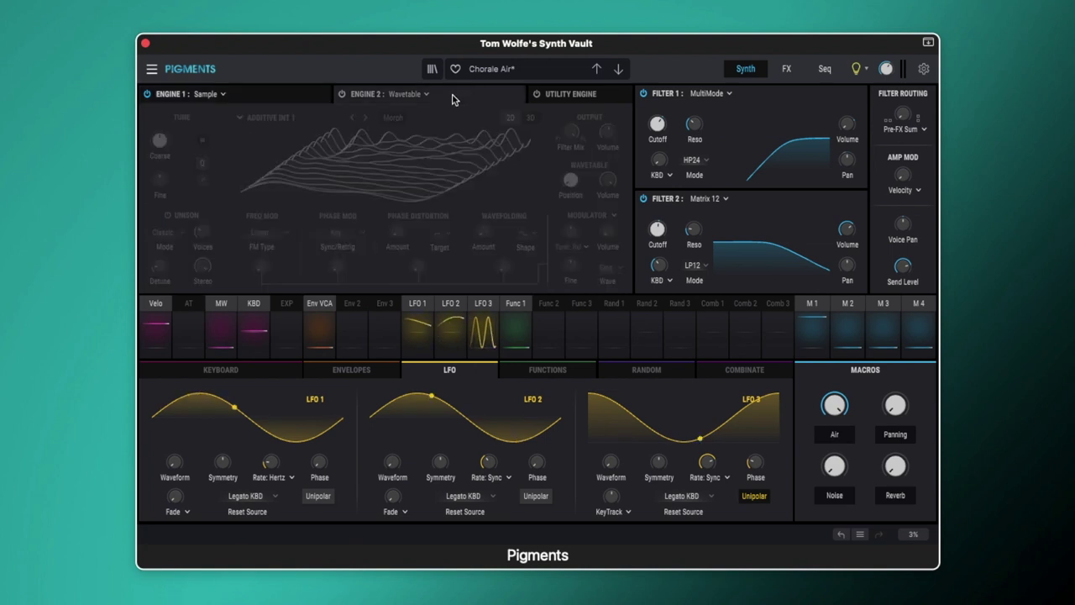
pyautogui.click(341, 95)
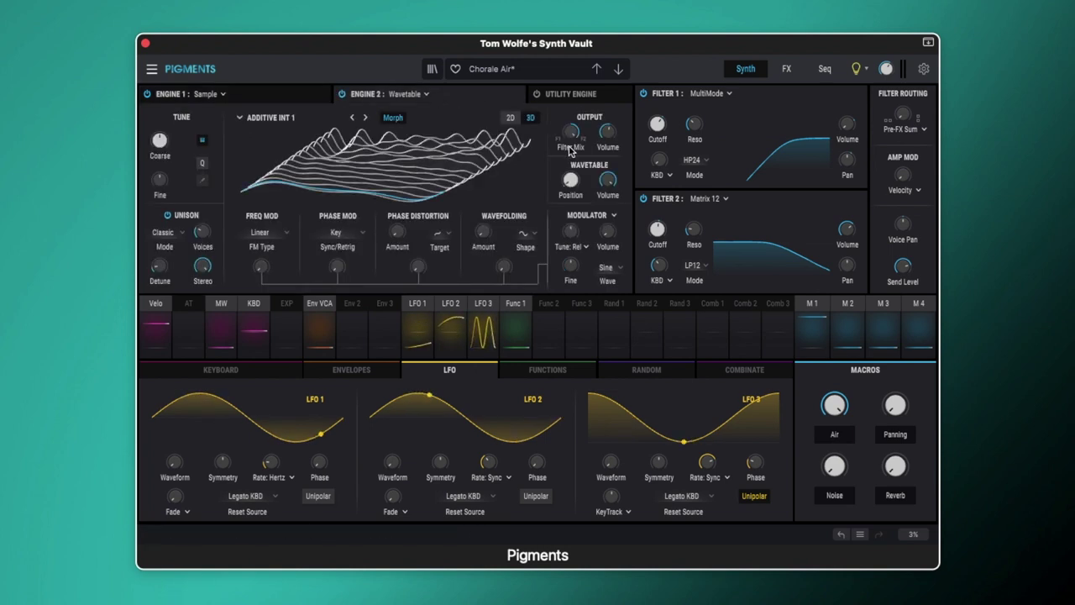
pyautogui.moveTo(572, 135)
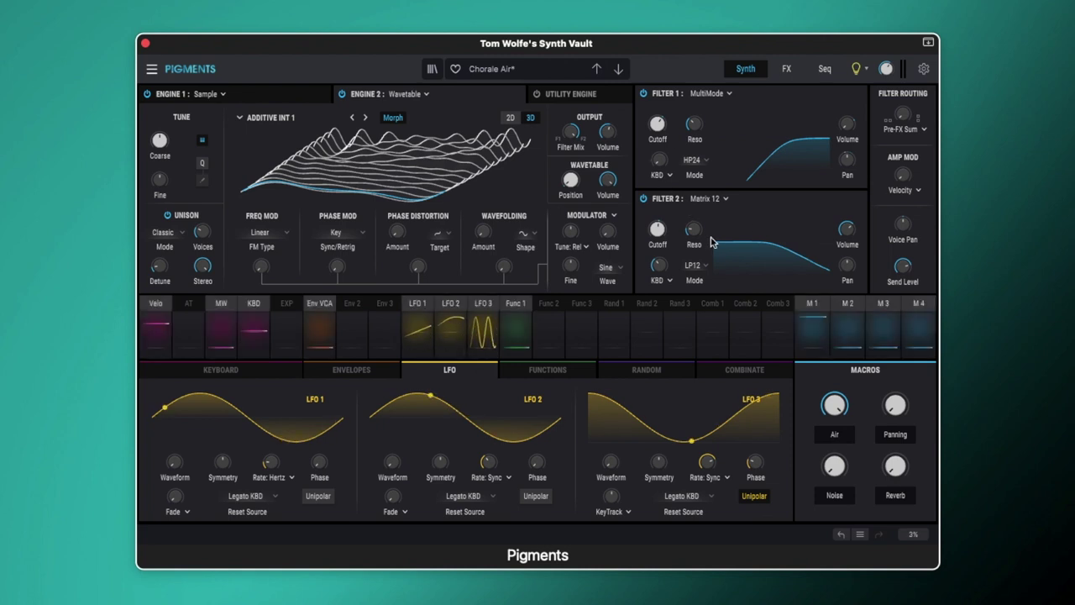
pyautogui.click(576, 101)
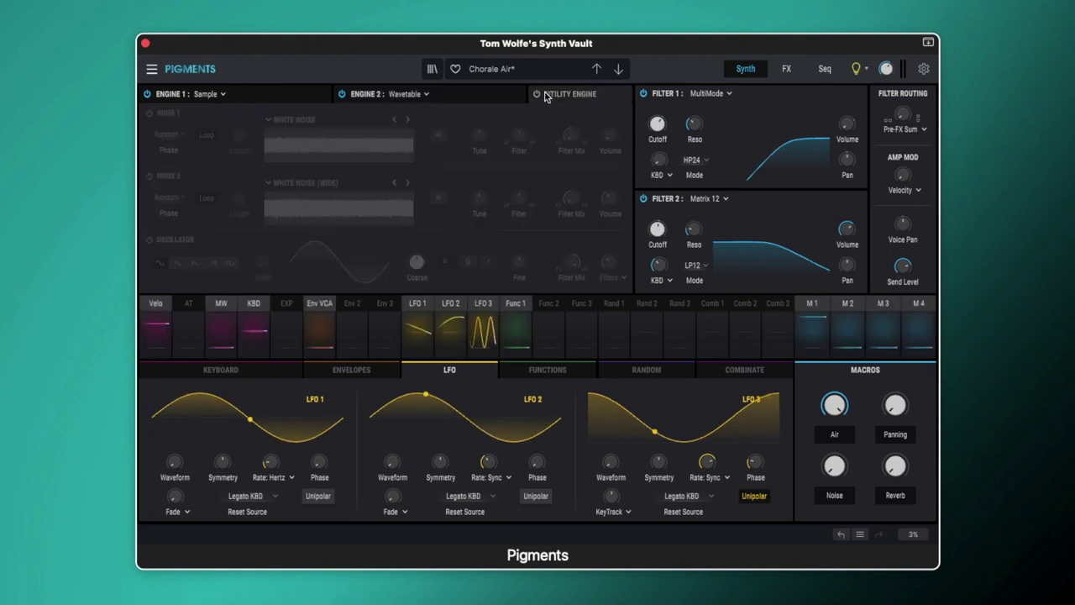
pyautogui.click(537, 94)
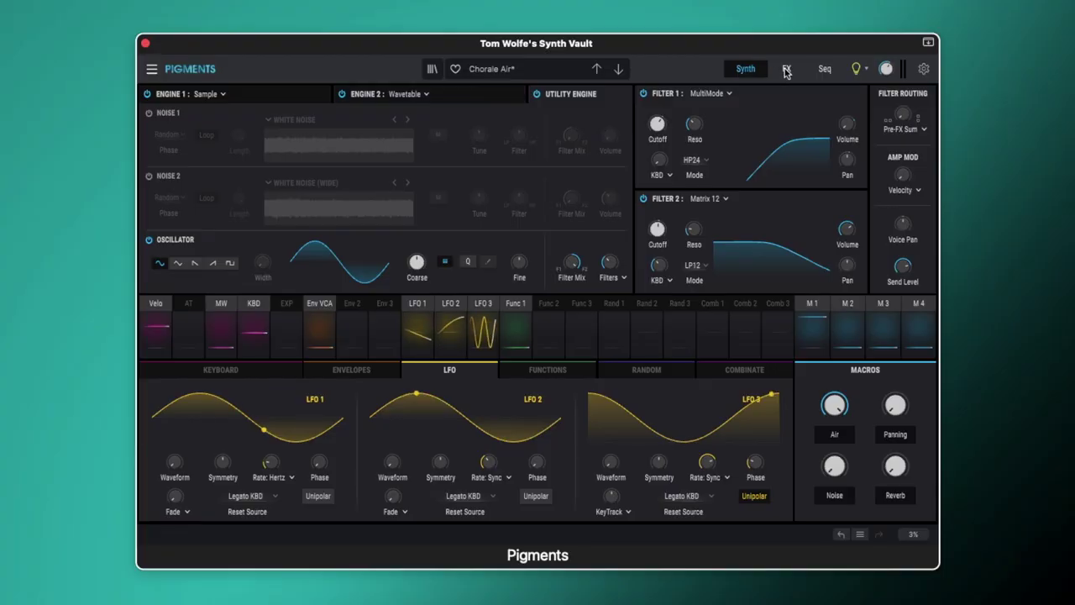
# Step: Show the AUX chain of Chorus, Tape Echo and Reverb, and raise the Reverb macro to 1.00
pyautogui.click(786, 71)
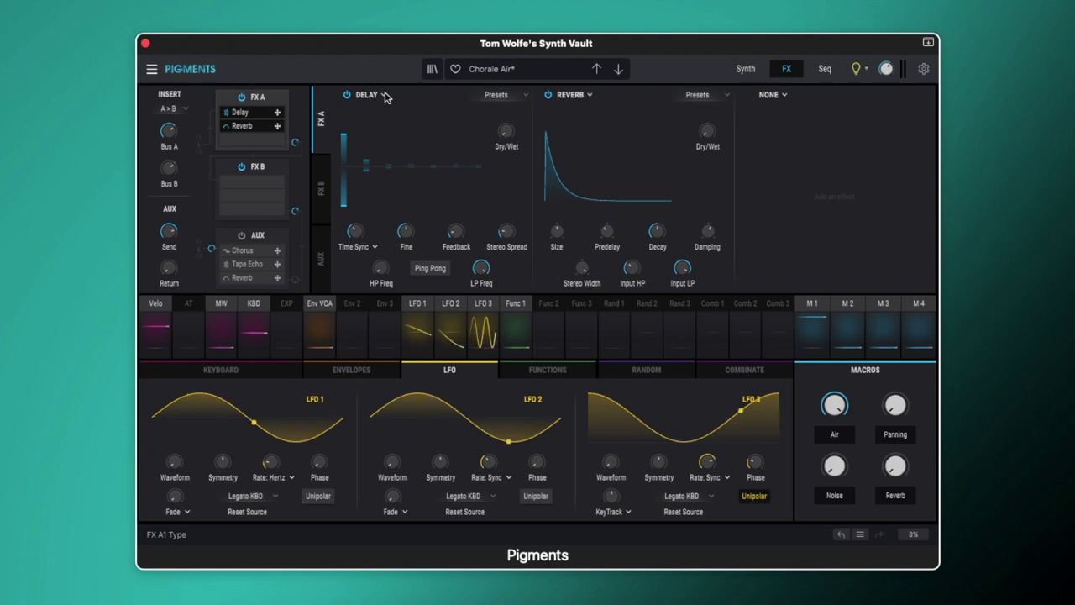
pyautogui.click(257, 237)
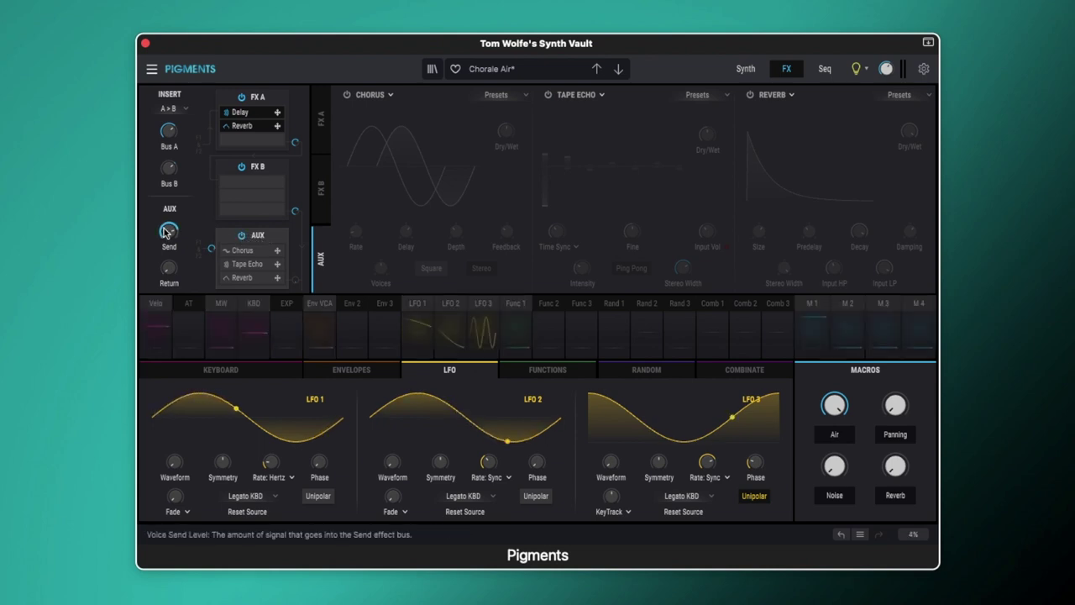
pyautogui.moveTo(166, 234)
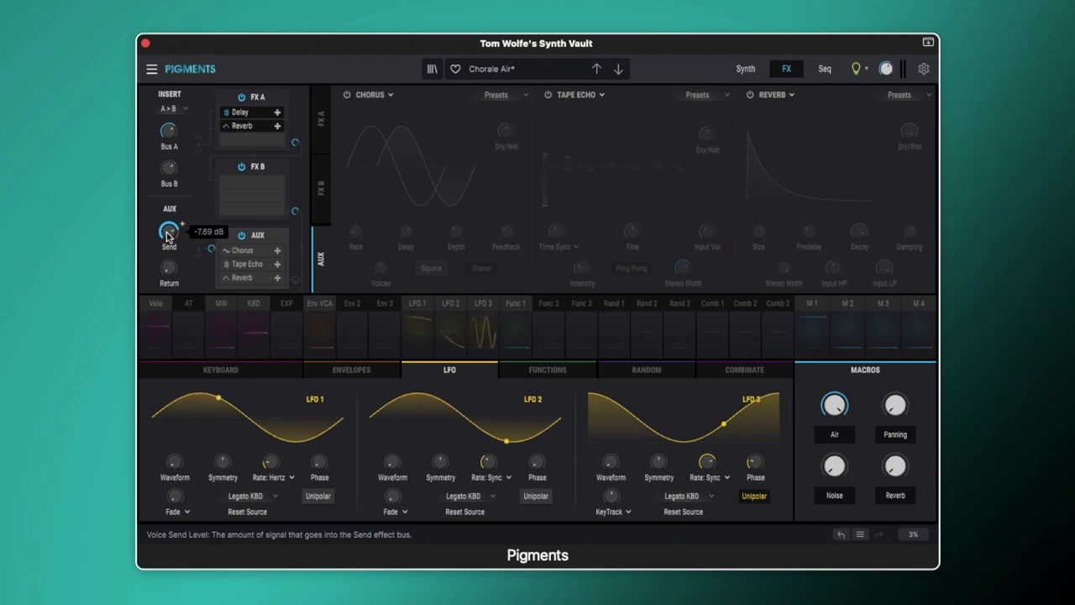
pyautogui.moveTo(170, 269)
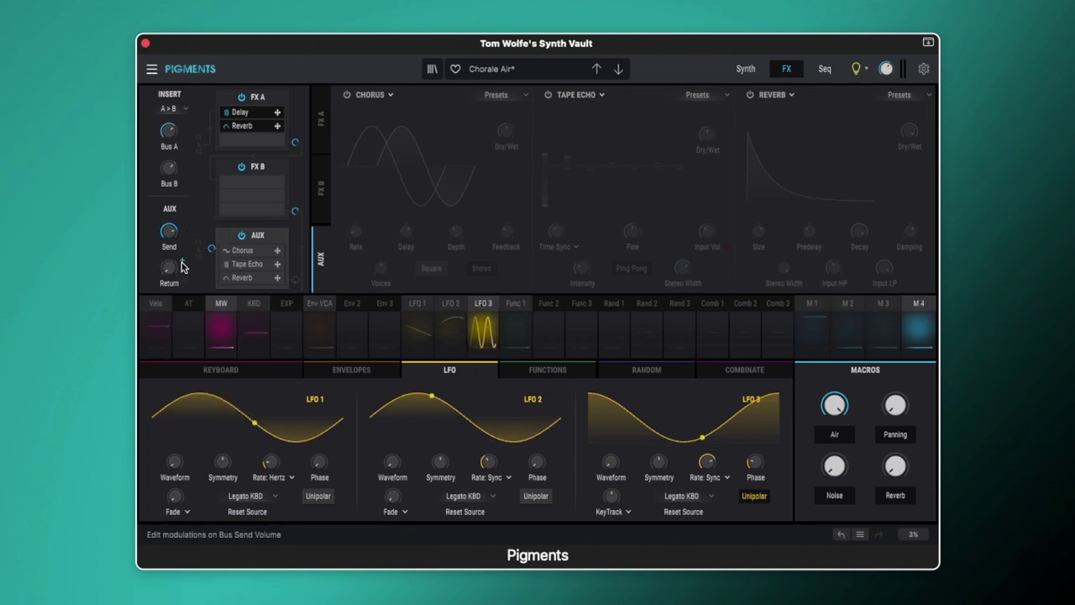
pyautogui.click(182, 266)
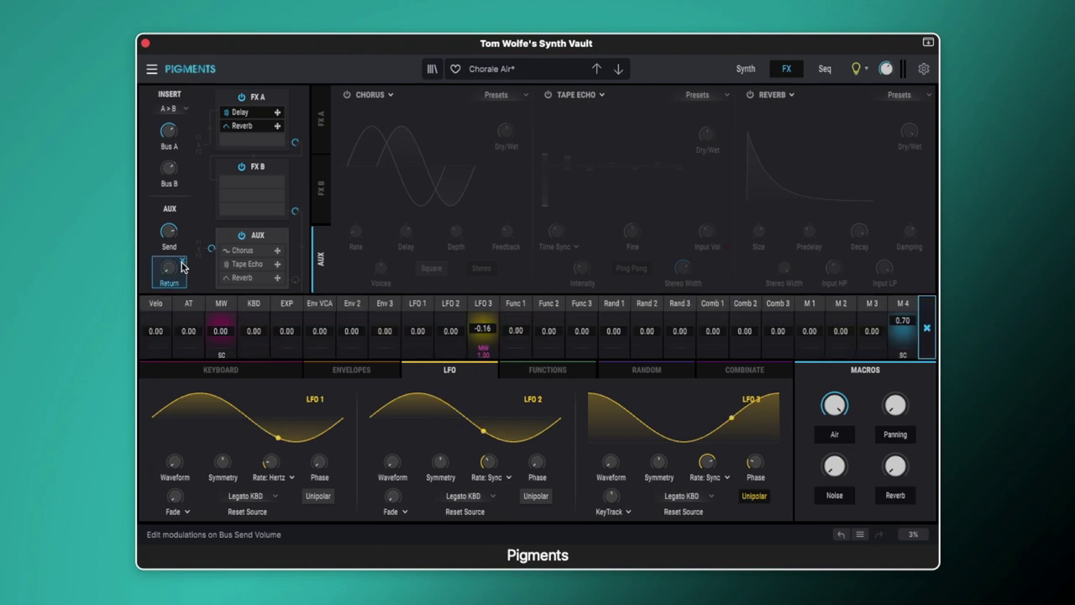
pyautogui.click(924, 324)
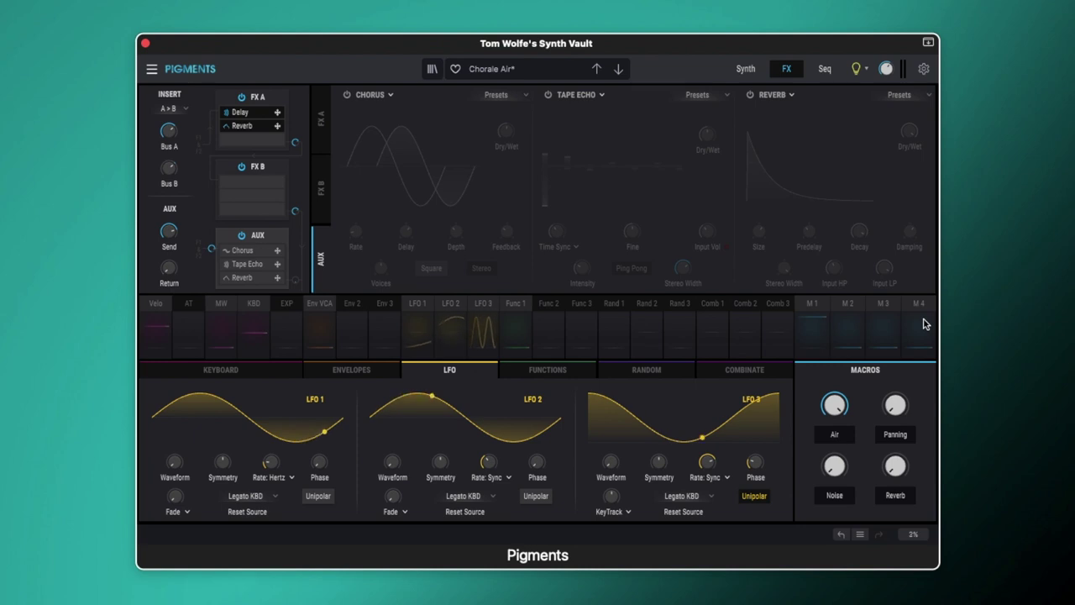
pyautogui.moveTo(896, 464); pyautogui.dragTo(895, 468)
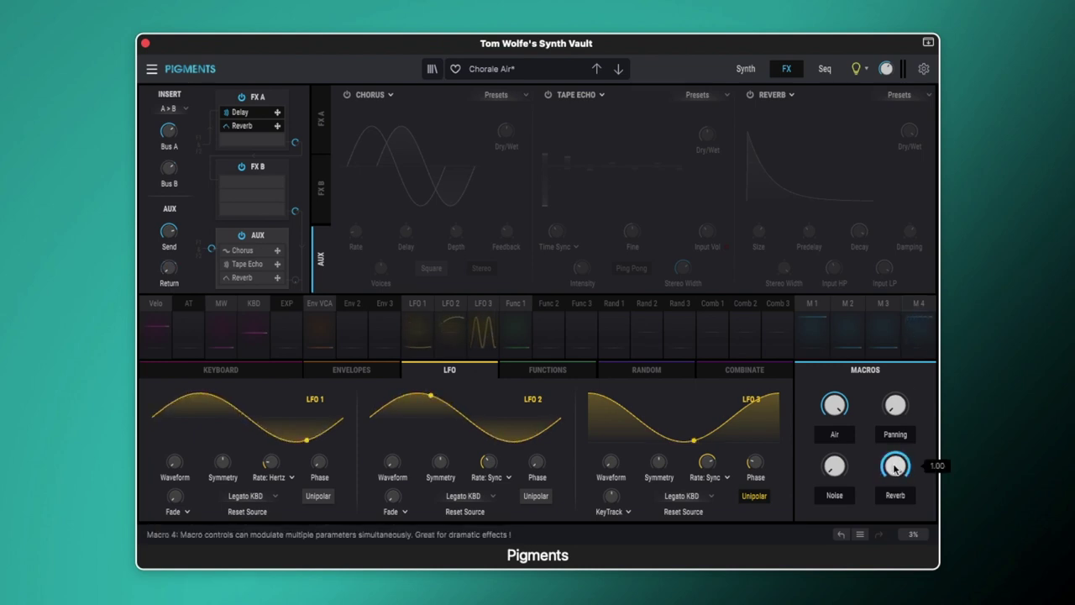
pyautogui.click(345, 96)
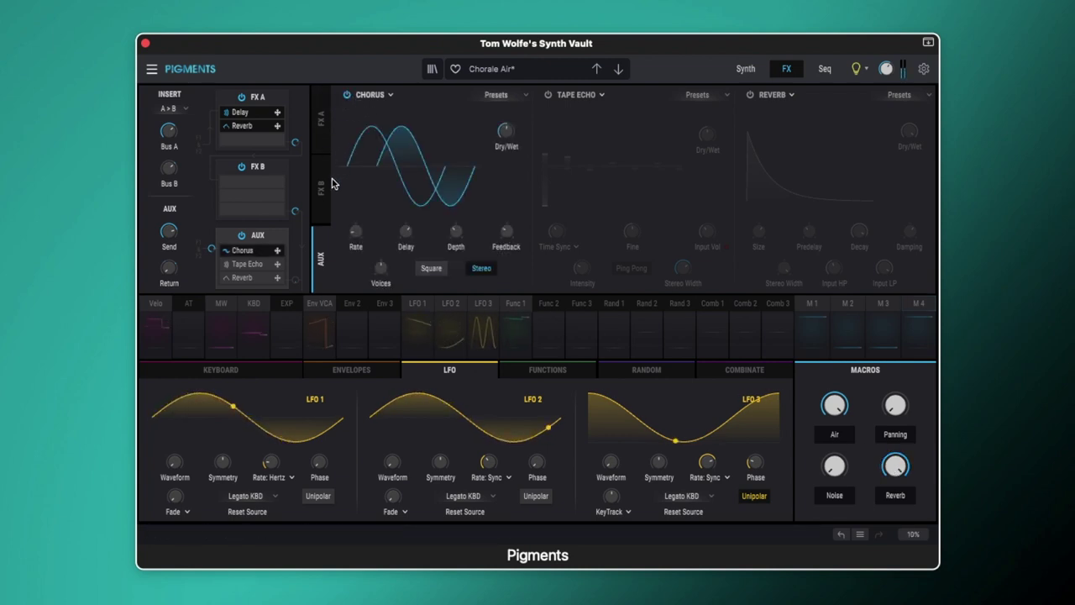
pyautogui.click(346, 96)
pyautogui.click(346, 96)
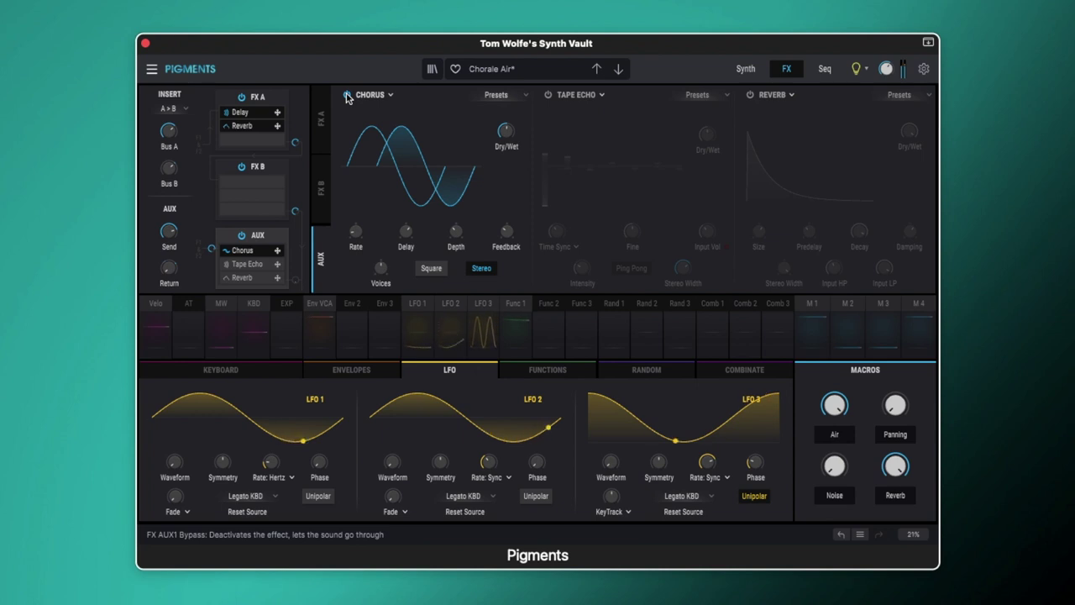
pyautogui.click(346, 96)
pyautogui.click(346, 96)
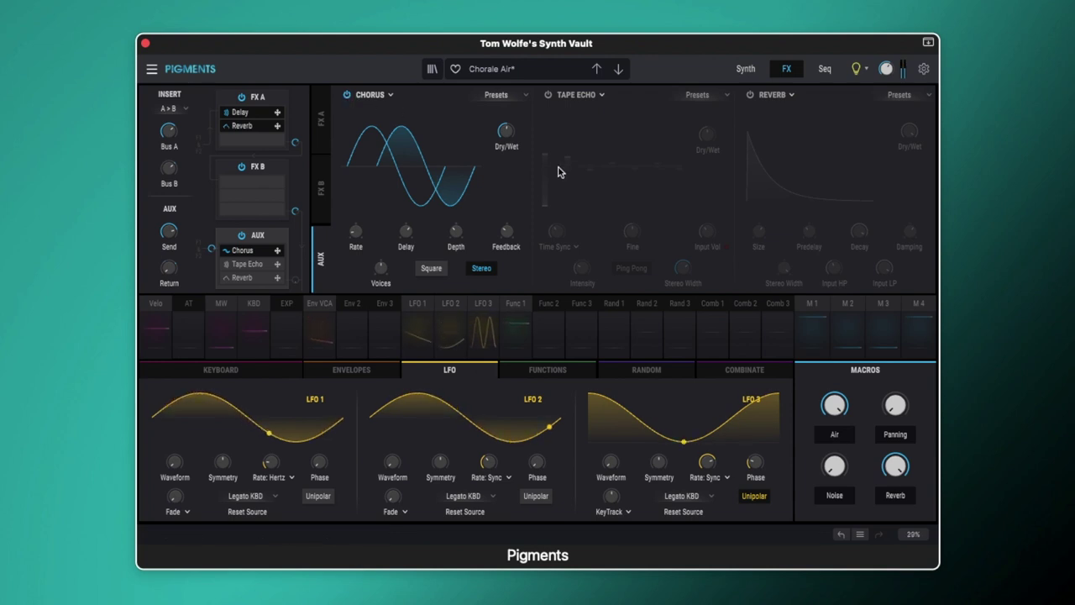
pyautogui.moveTo(507, 136)
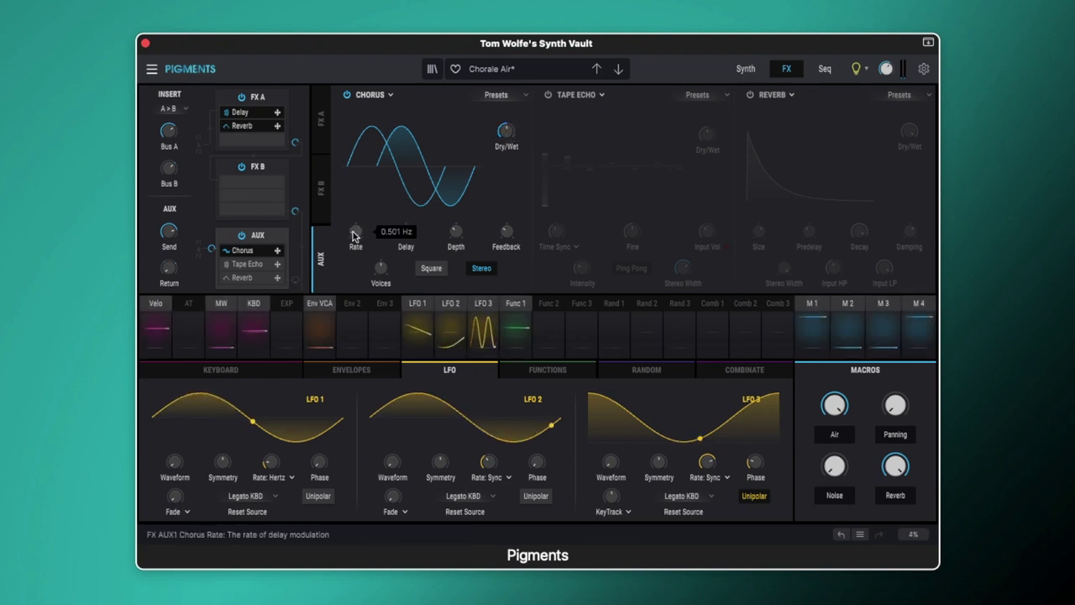
pyautogui.moveTo(351, 241)
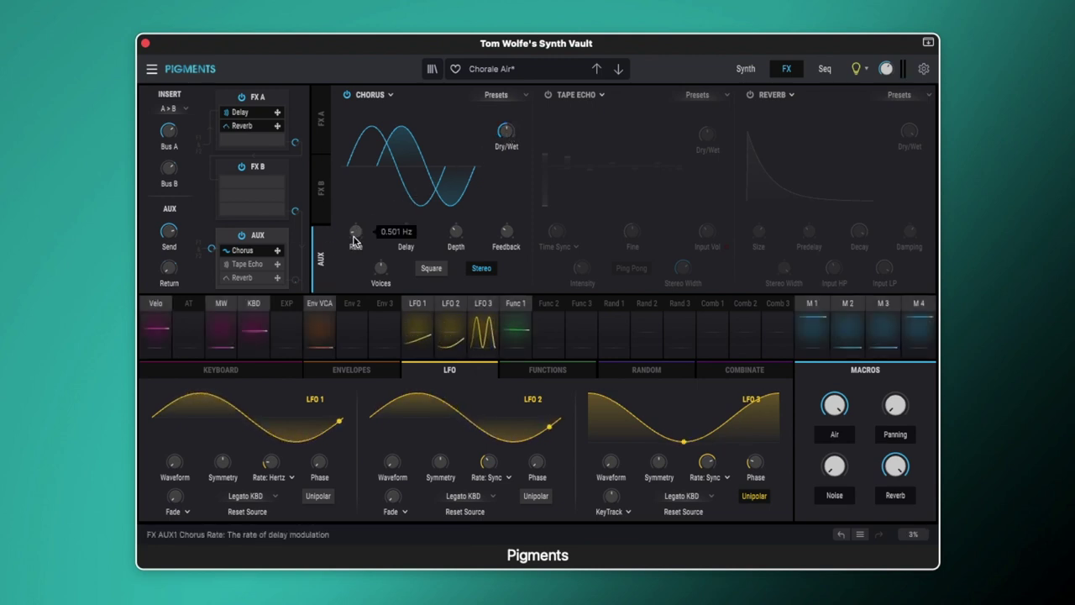
pyautogui.moveTo(405, 235)
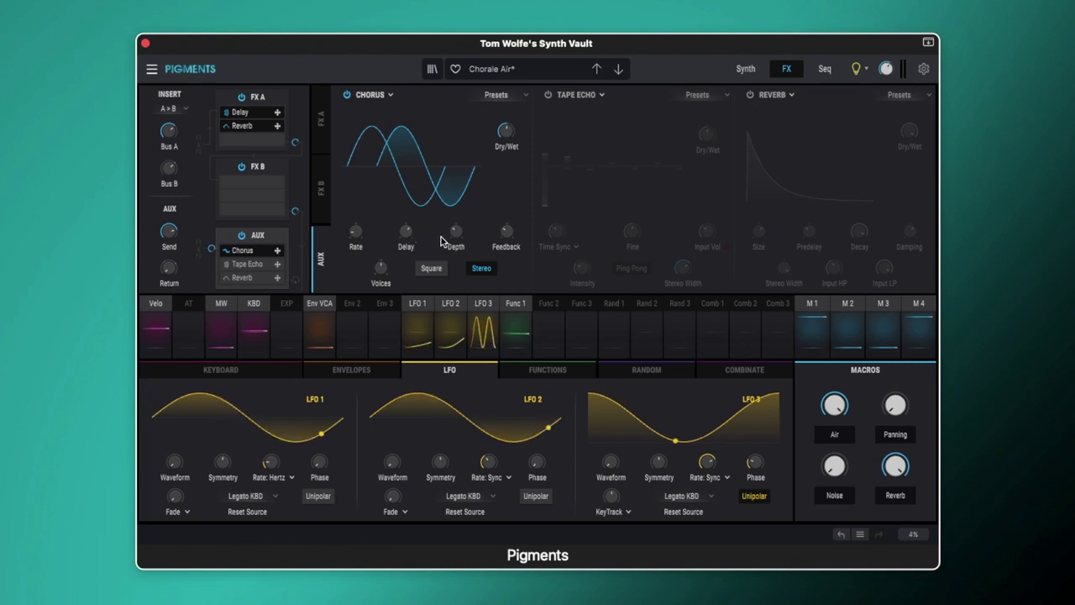
pyautogui.moveTo(454, 238)
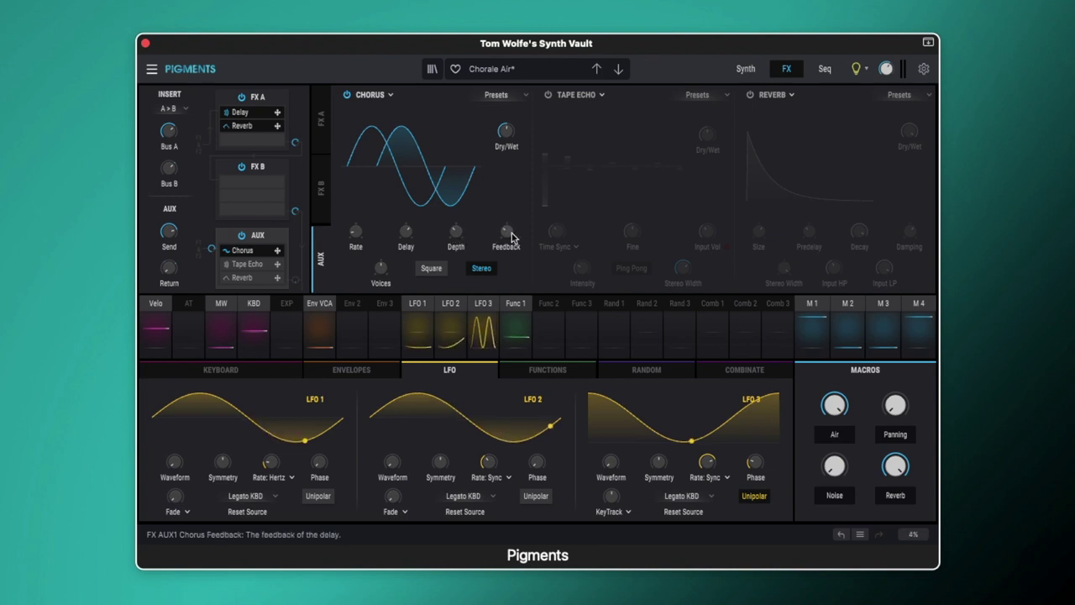
pyautogui.moveTo(507, 236)
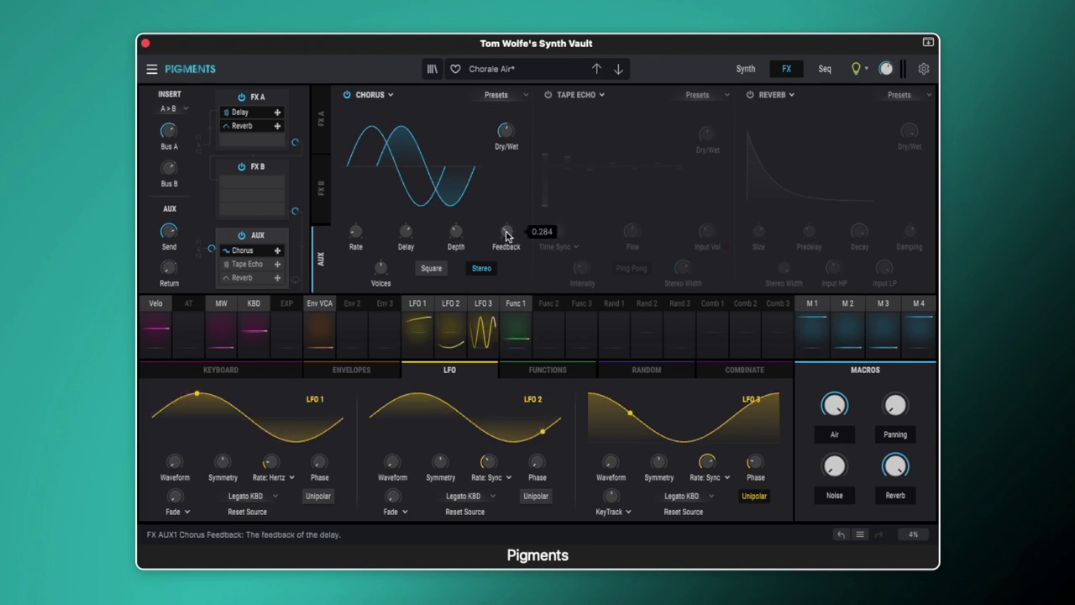
pyautogui.moveTo(383, 268)
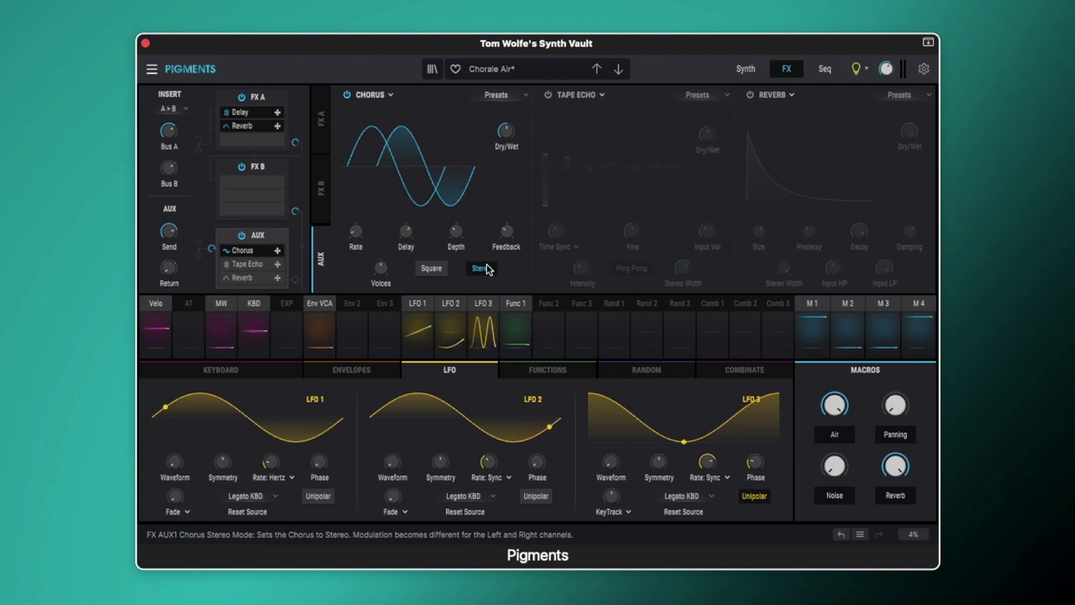
# Step: Switch on the aux Tape Echo after the chorus, comparing it off and on
pyautogui.click(548, 95)
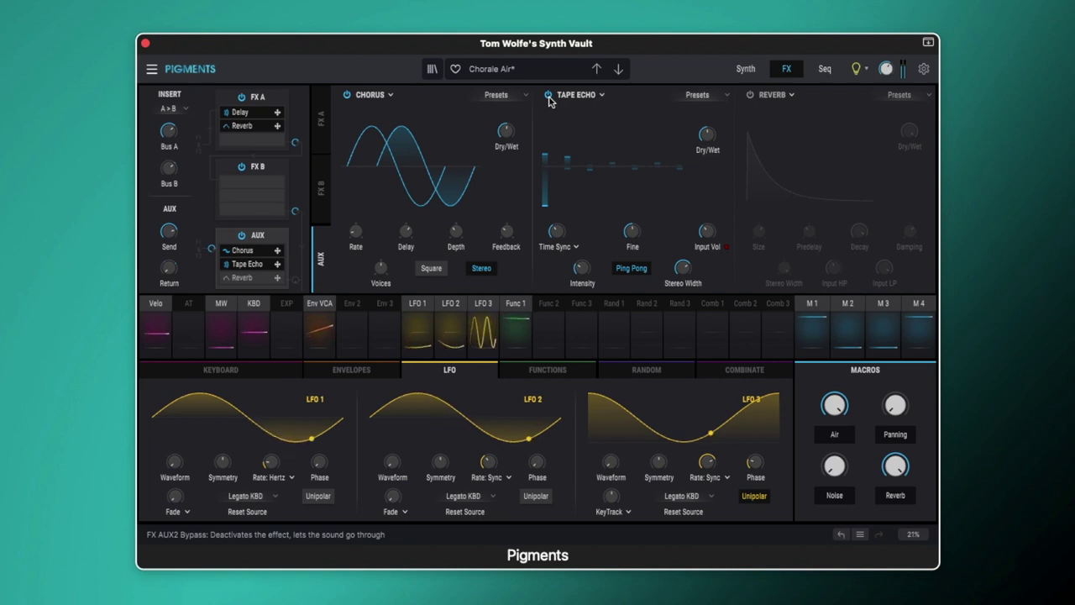
pyautogui.click(548, 95)
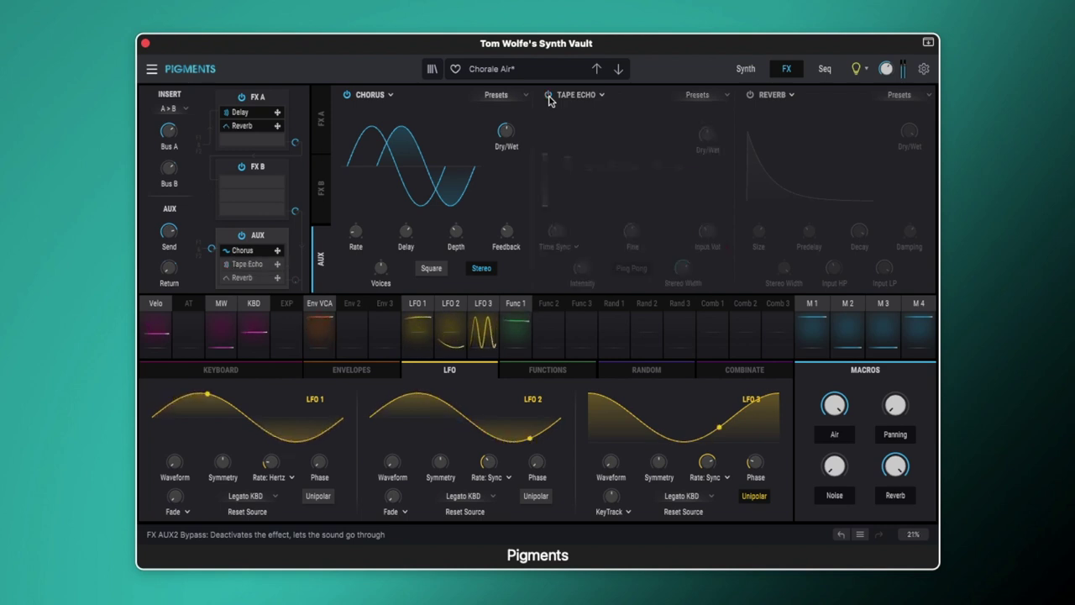
pyautogui.click(549, 95)
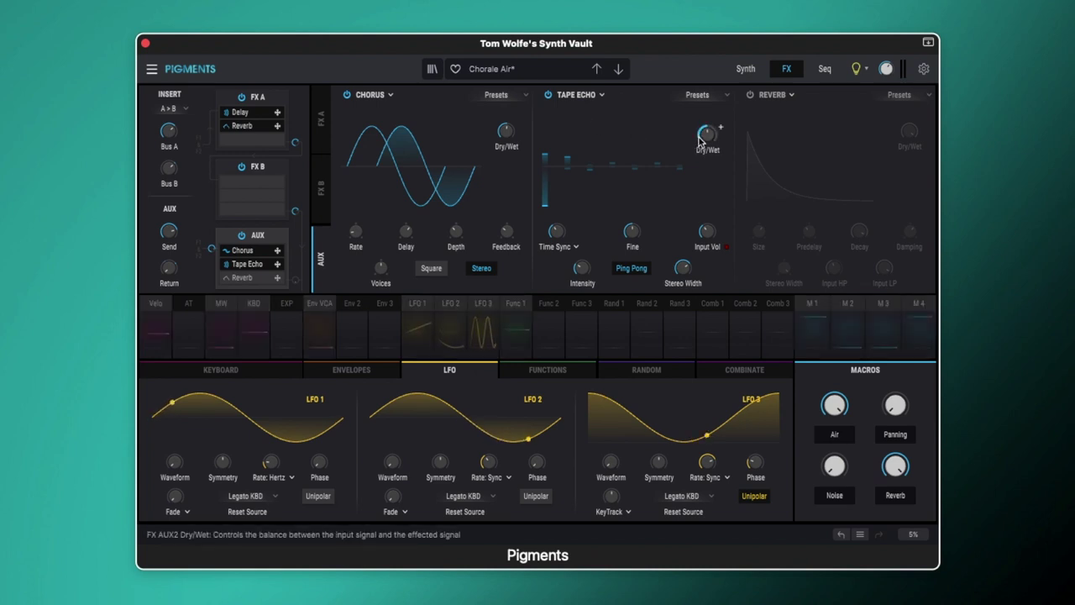
# Step: Check the Tape Echo's 49% mix, 1/4 time sync and input volume, then select Ping Pong mode
pyautogui.moveTo(704, 138)
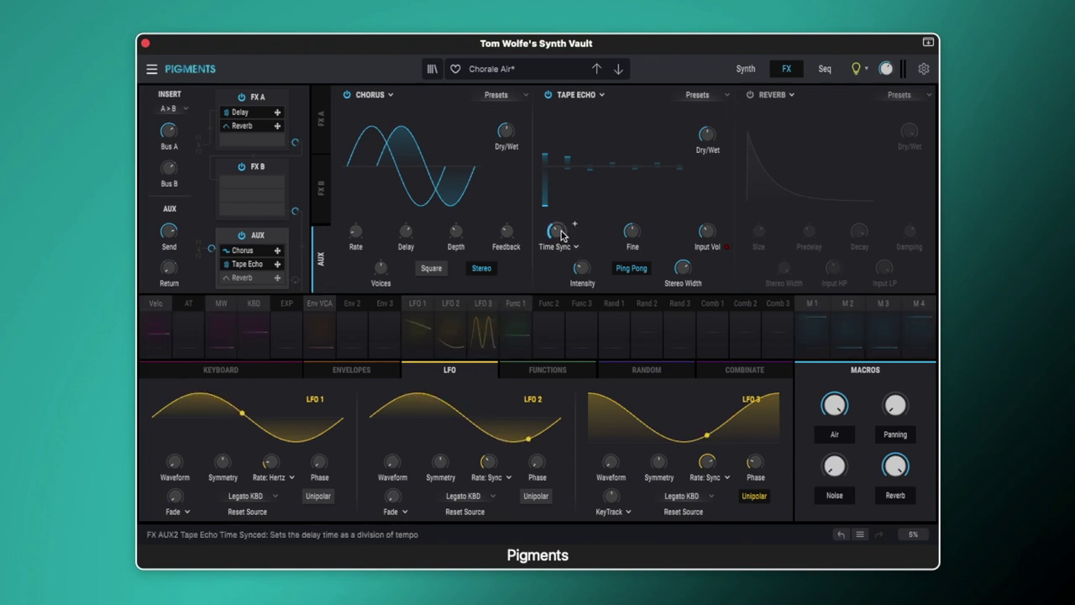
pyautogui.moveTo(557, 233)
pyautogui.moveTo(634, 234)
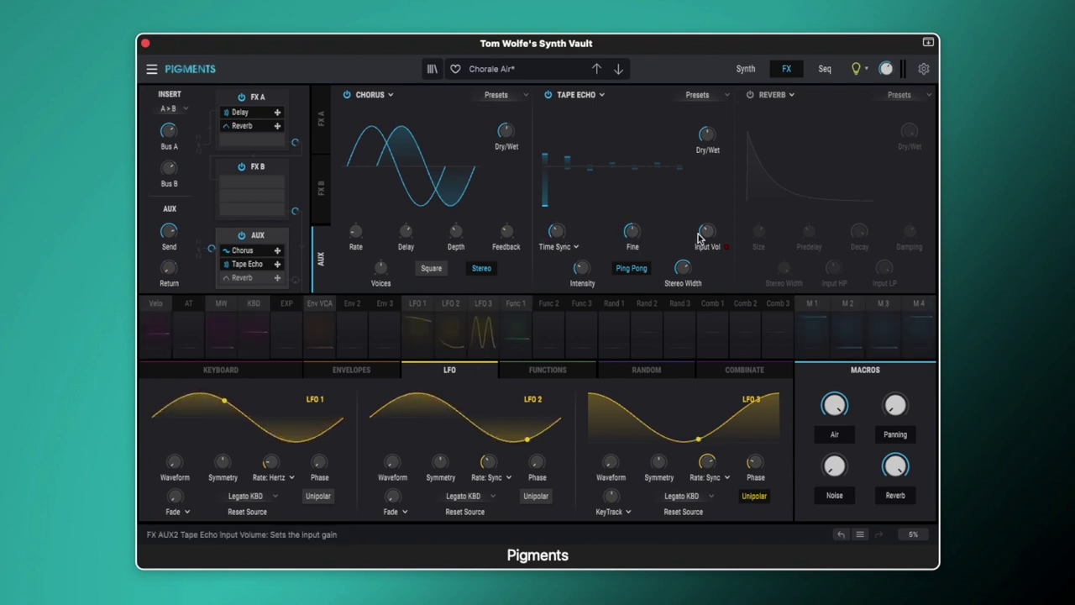
pyautogui.moveTo(705, 237)
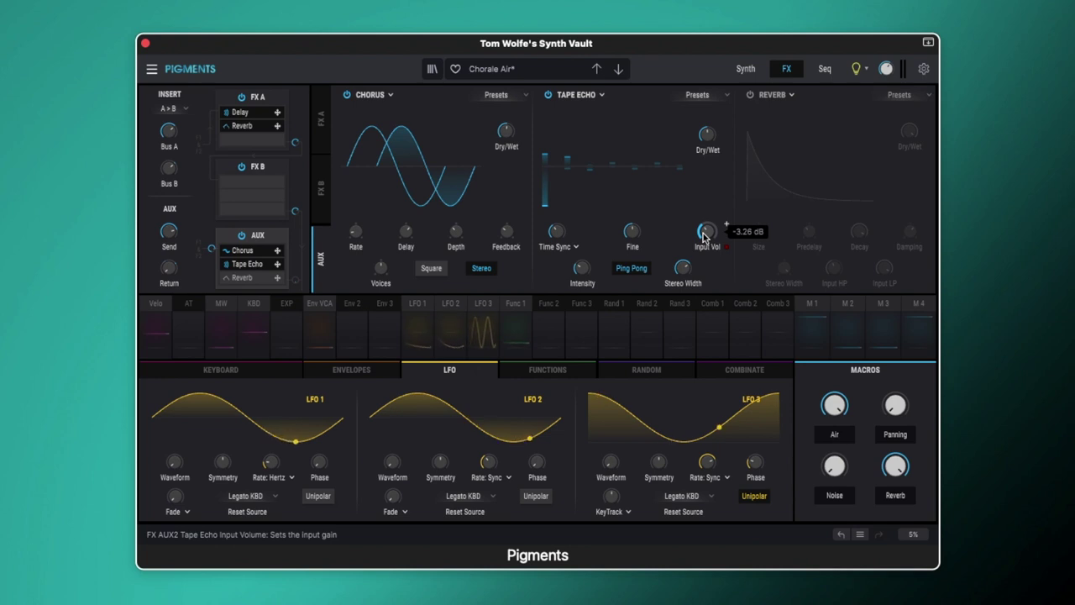
pyautogui.moveTo(580, 269)
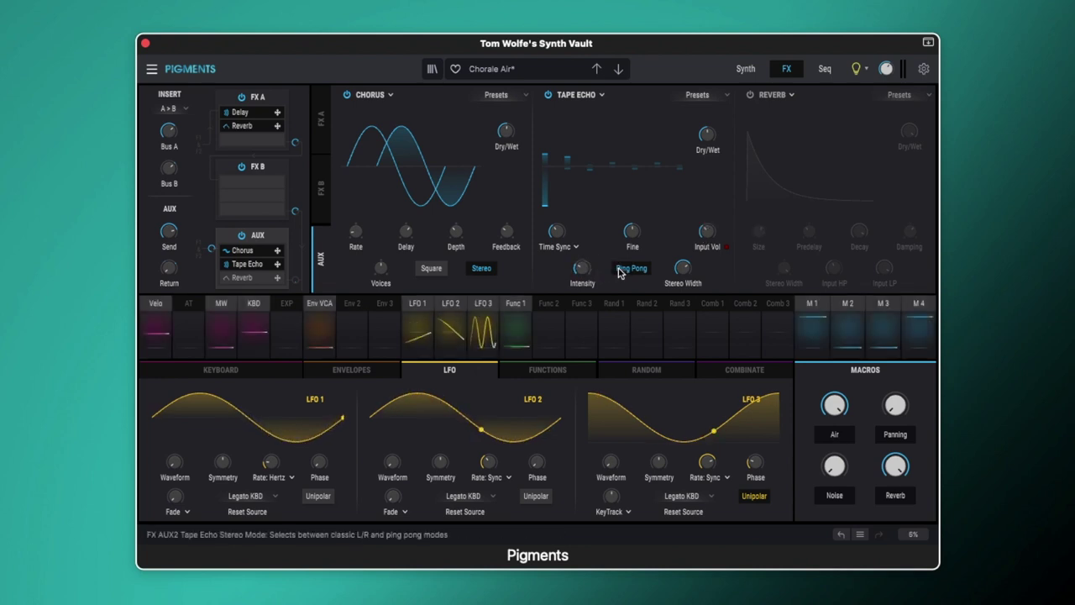
pyautogui.click(630, 270)
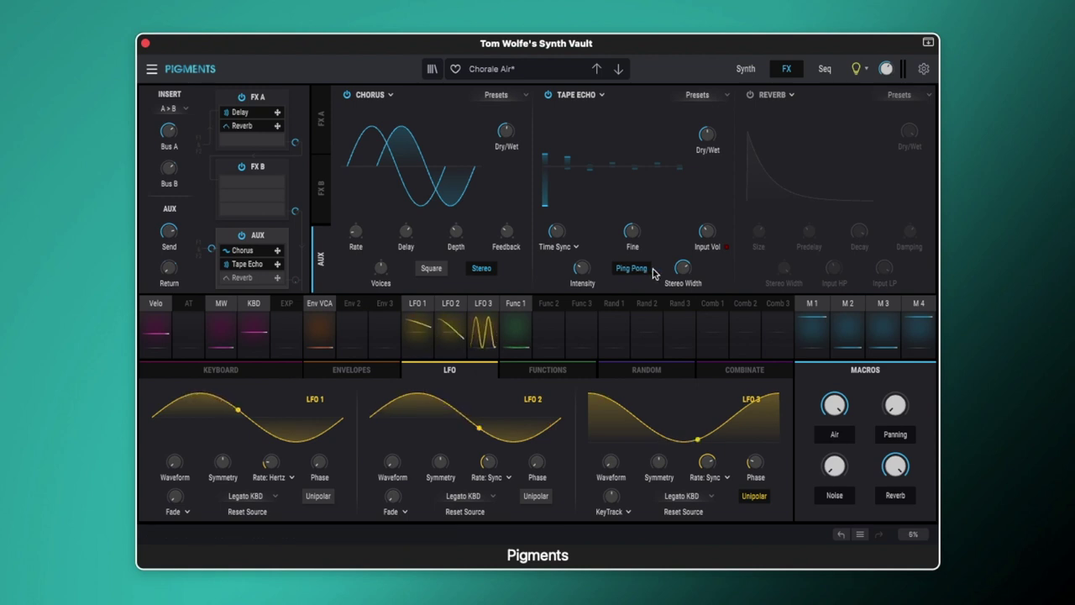
pyautogui.moveTo(682, 276)
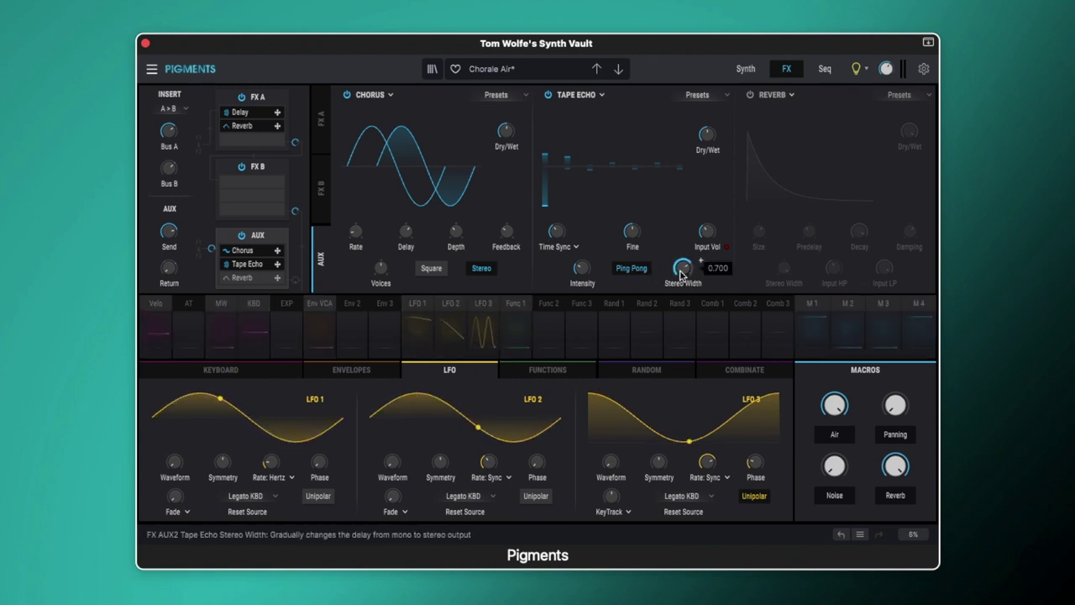
# Step: Switch on the aux Reverb and review its 1.23 size, 20 ms predelay and 352 Hz input high-pass
pyautogui.click(750, 95)
pyautogui.moveTo(909, 132)
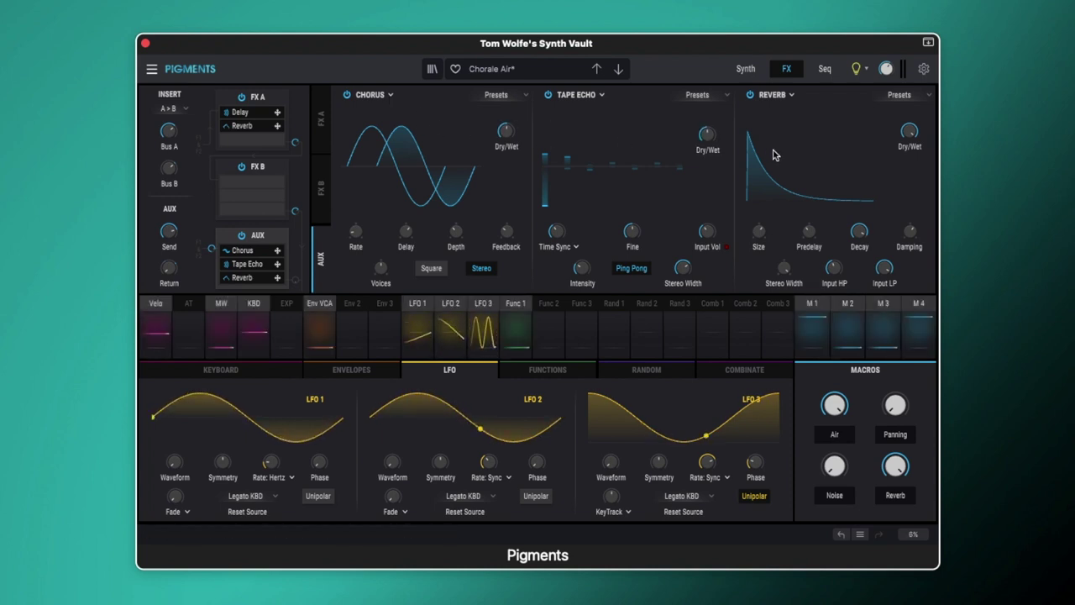
pyautogui.moveTo(759, 231)
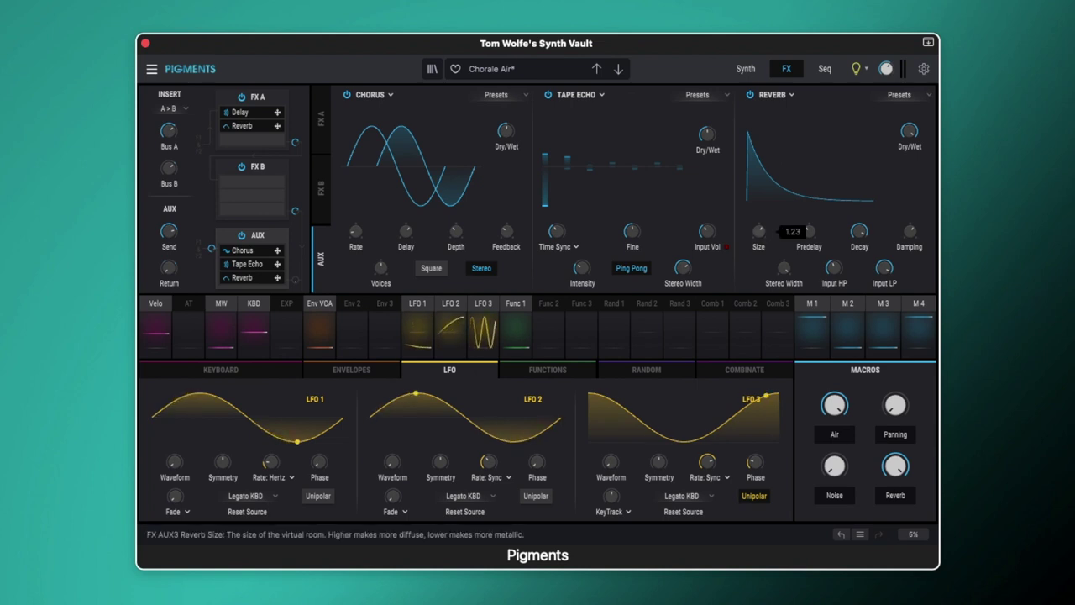
pyautogui.moveTo(810, 235)
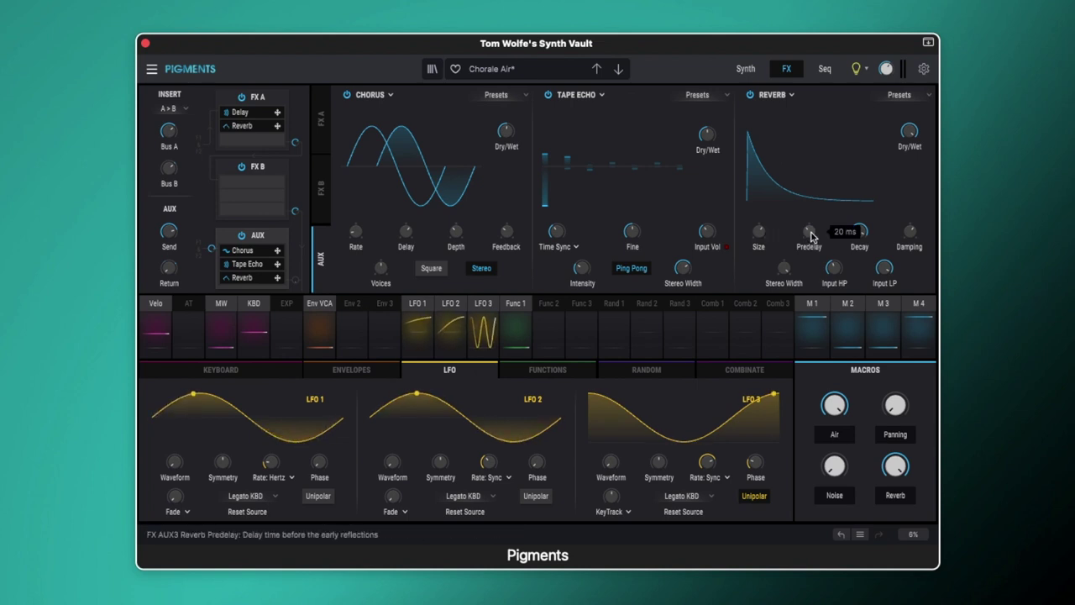
pyautogui.moveTo(861, 239)
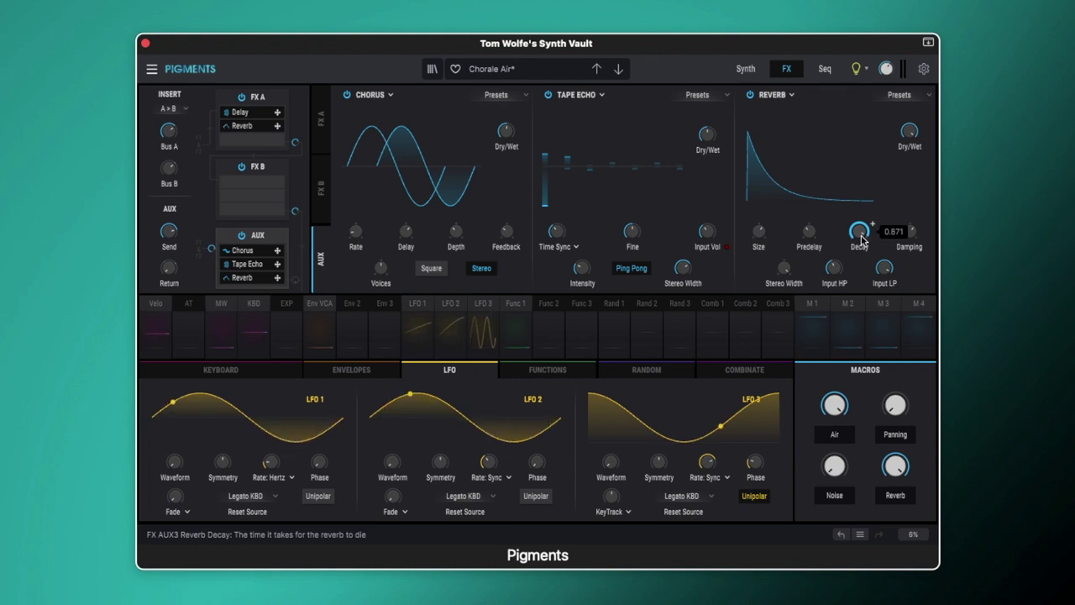
pyautogui.moveTo(909, 237)
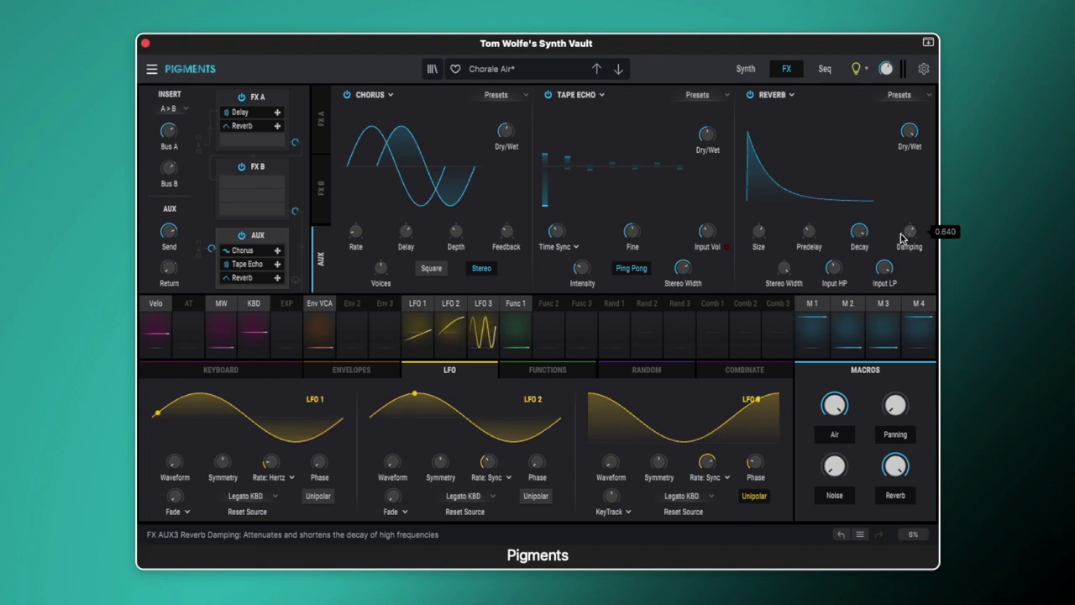
pyautogui.moveTo(783, 268)
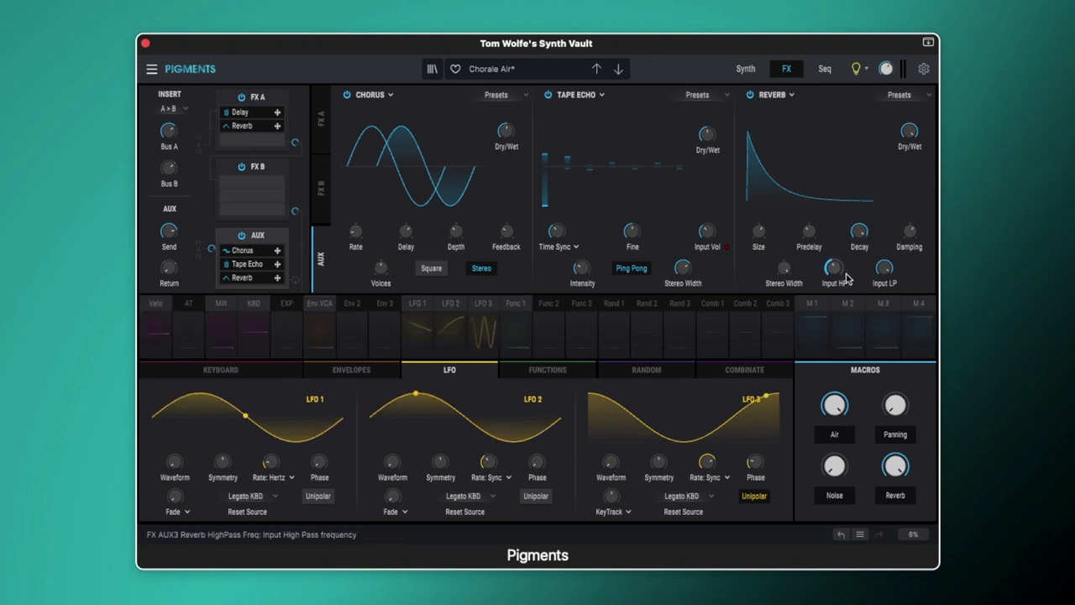
pyautogui.moveTo(836, 269)
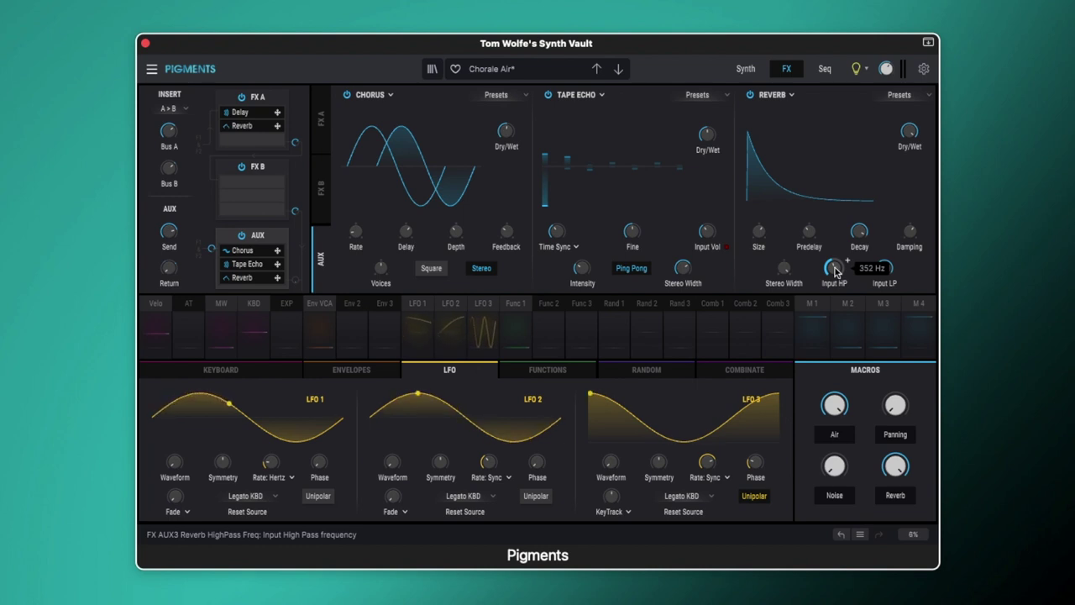
pyautogui.moveTo(884, 270)
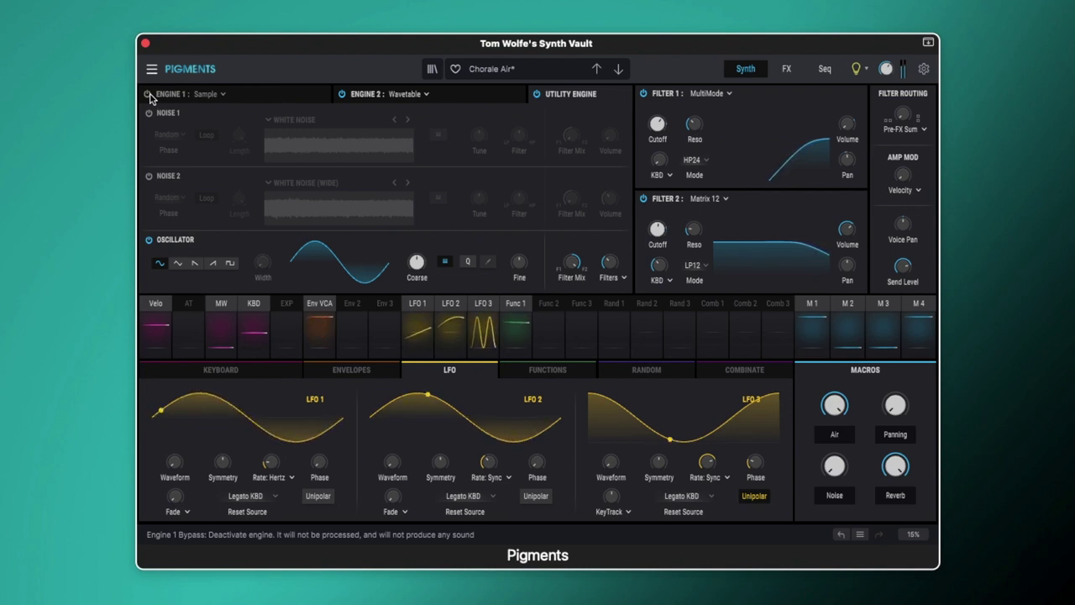
# Step: Re-enable Engine 1's choir sample layer
pyautogui.click(148, 95)
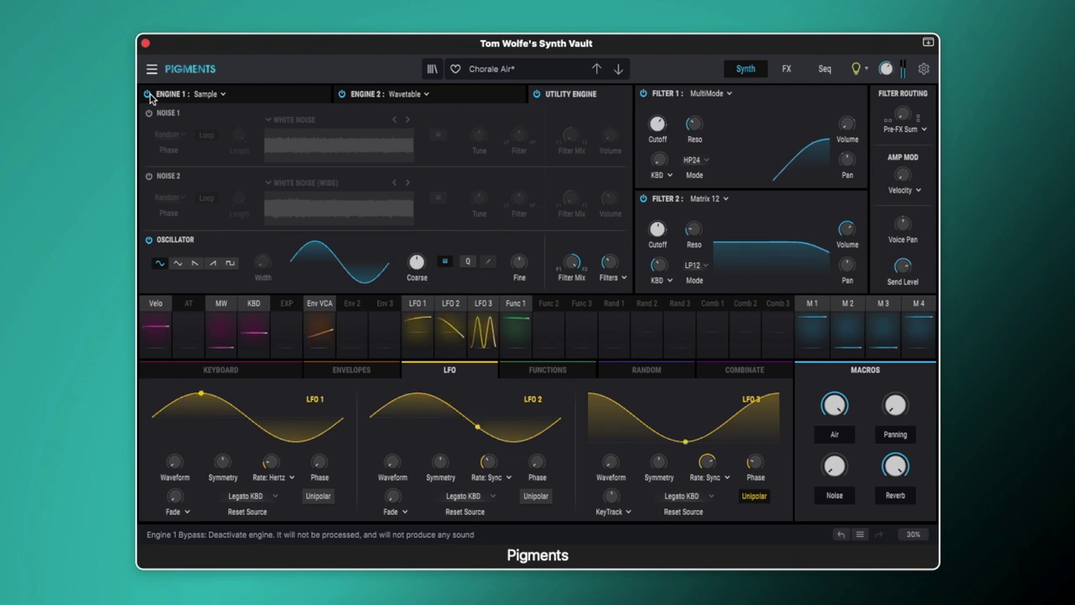